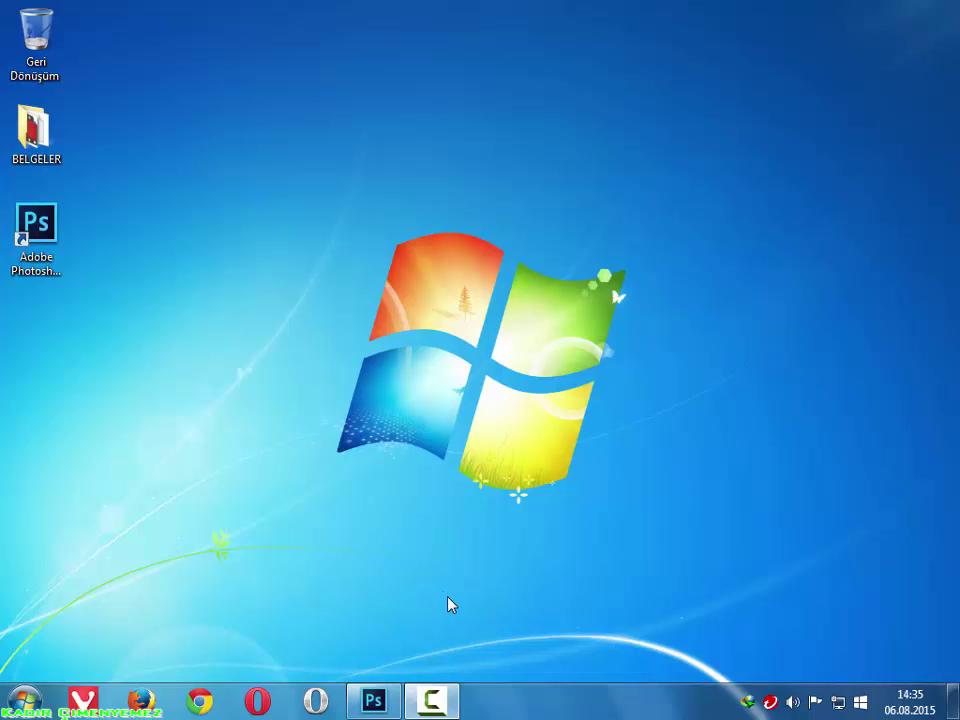
# Restore the already-running Adobe Photoshop CC window from the taskbar
pyautogui.click(373, 697)
# Create a new blank white 1280 × 720 px, 72 ppi document, Başlıksız-1
pyautogui.click(59, 13)
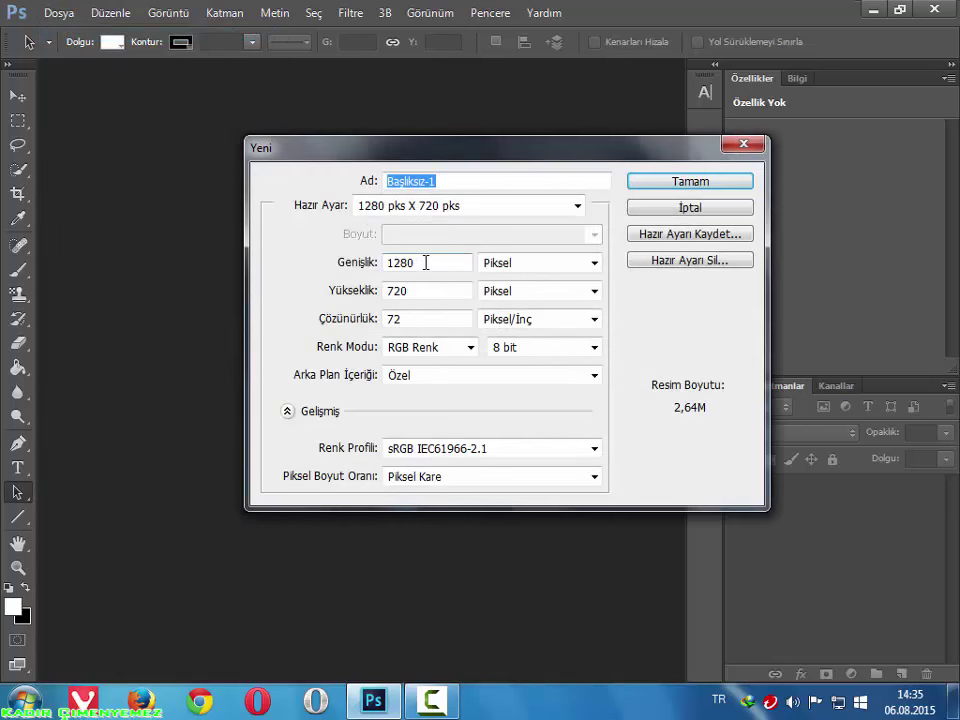
pyautogui.doubleClick(425, 262)
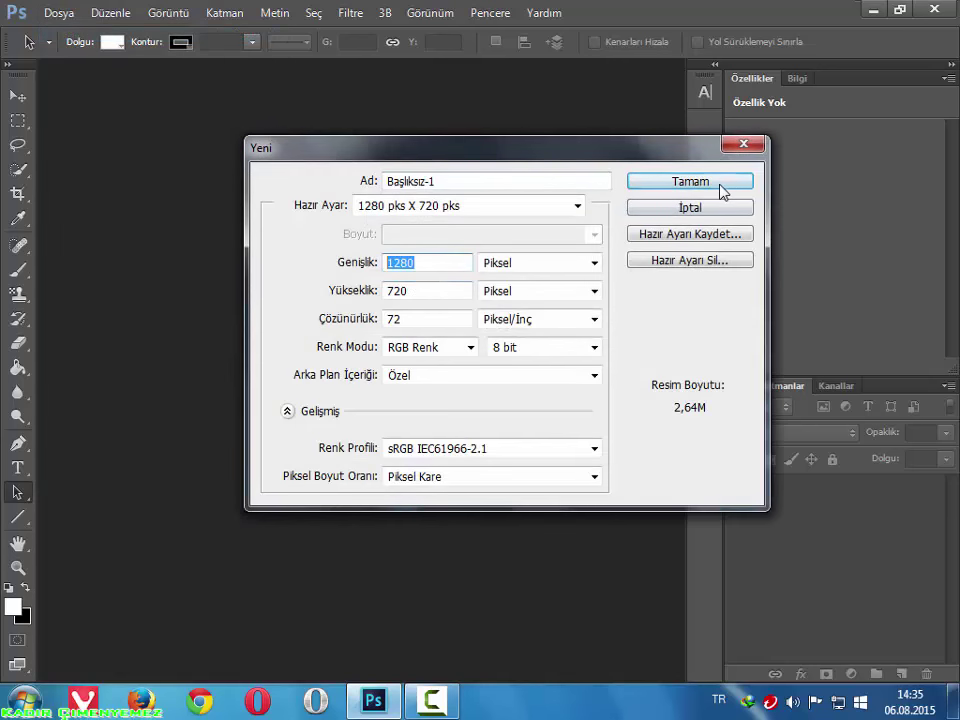
pyautogui.click(720, 188)
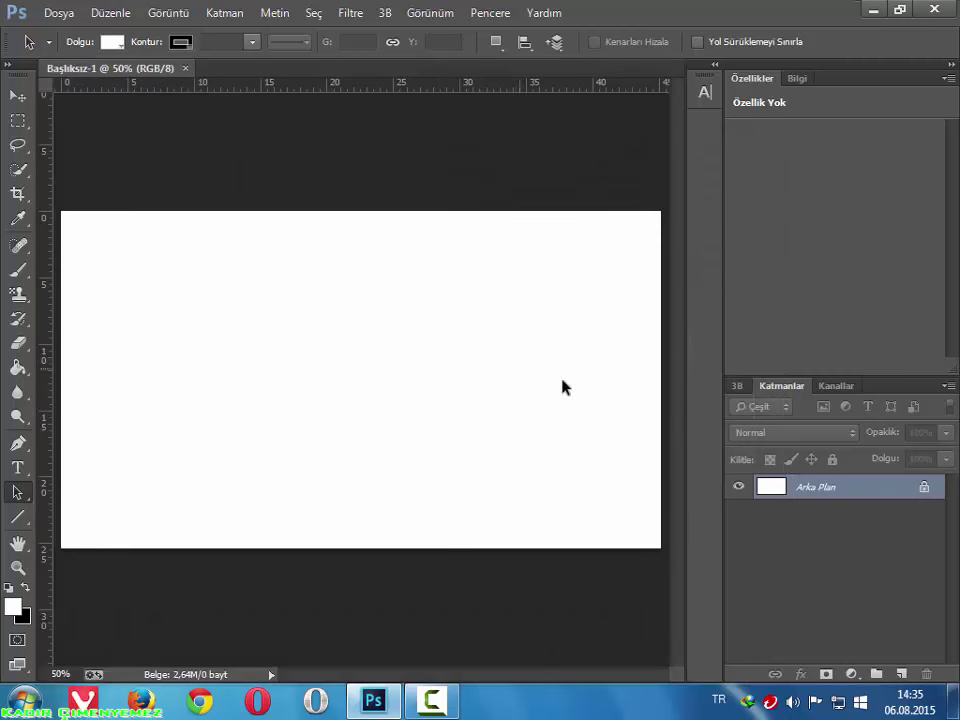
# Add a placeholder 'Photoshop' text line and position it across the canvas
pyautogui.click(17, 470)
pyautogui.click(182, 412)
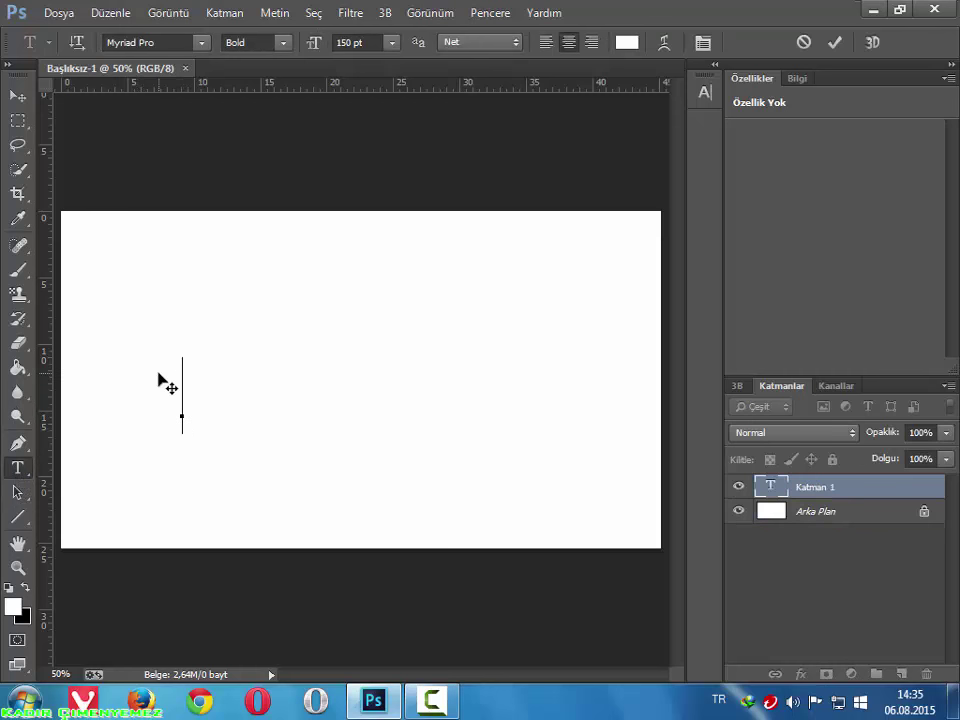
pyautogui.write('Photoshop')
pyautogui.moveTo(312, 509); pyautogui.dragTo(459, 497)
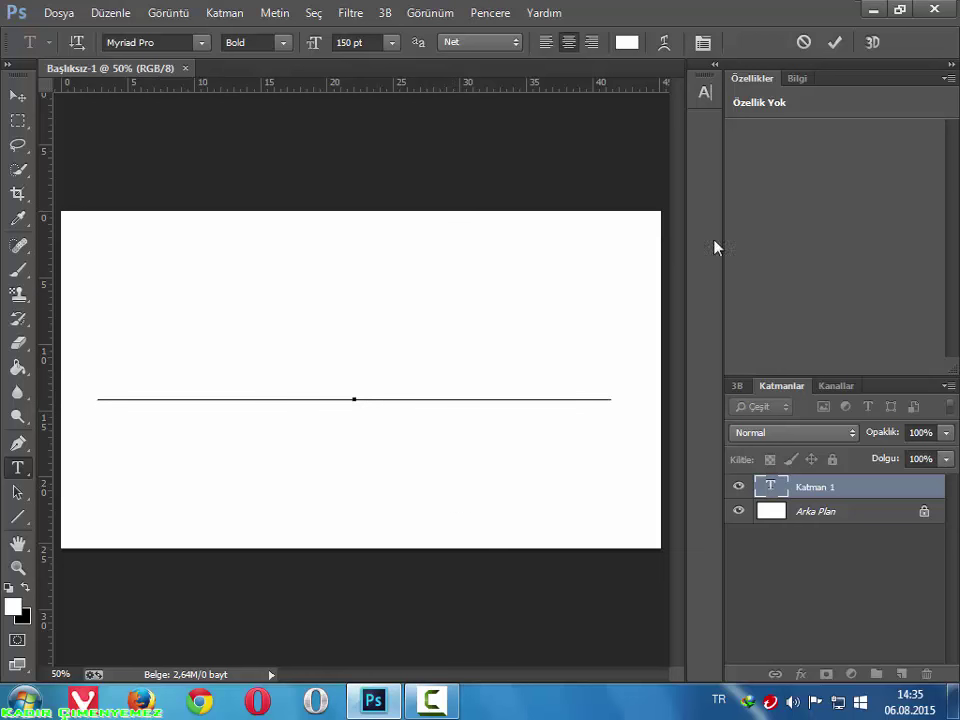
# Make the text black, replace it with the uppercase name text, and commit it
pyautogui.hotkey('ctrl', 'a')
pyautogui.click(626, 42)
pyautogui.moveTo(388, 336)
pyautogui.mouseDown()
pyautogui.moveTo(306, 471)
pyautogui.moveTo(296, 463)
pyautogui.mouseUp()
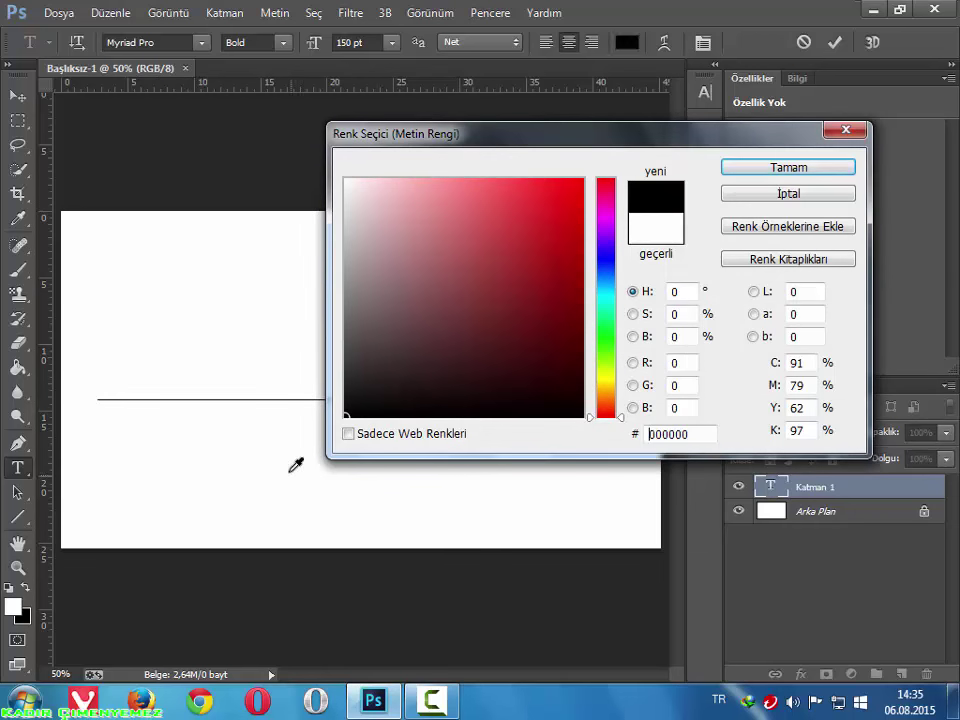
pyautogui.click(768, 166)
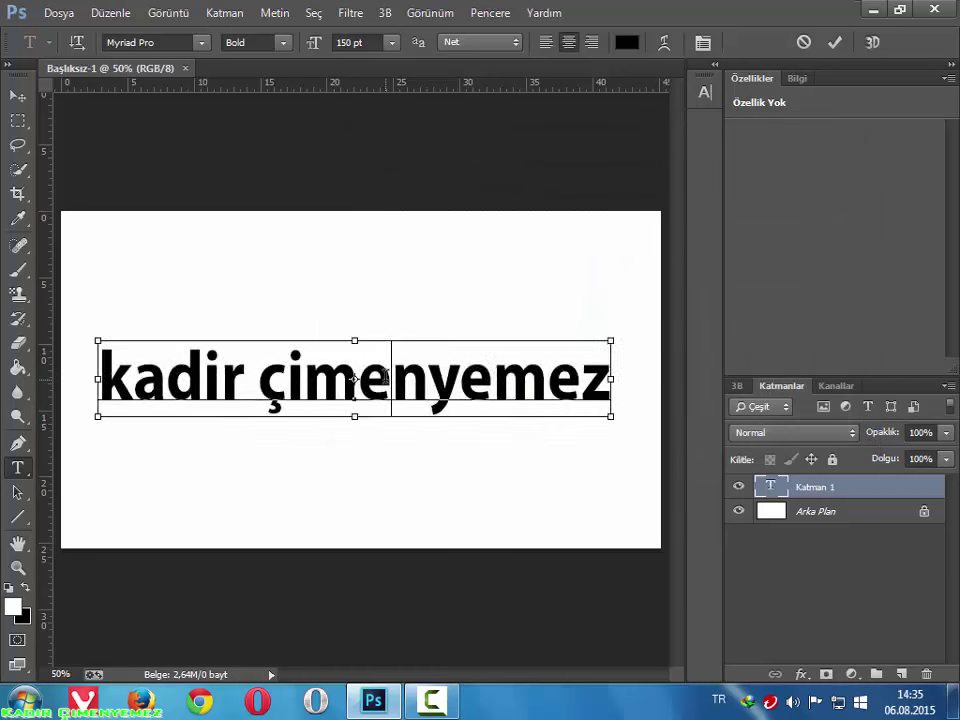
pyautogui.click(386, 383)
pyautogui.hotkey('ctrl', 'a')
pyautogui.write('KADİR Çİ')
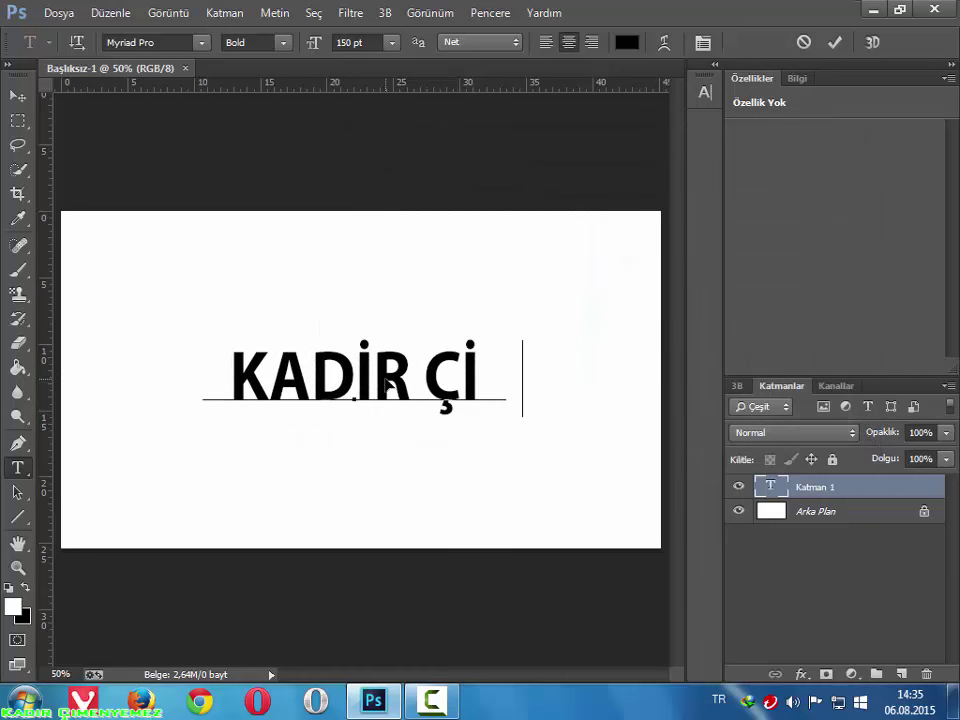
pyautogui.write('MENYEMEZ')
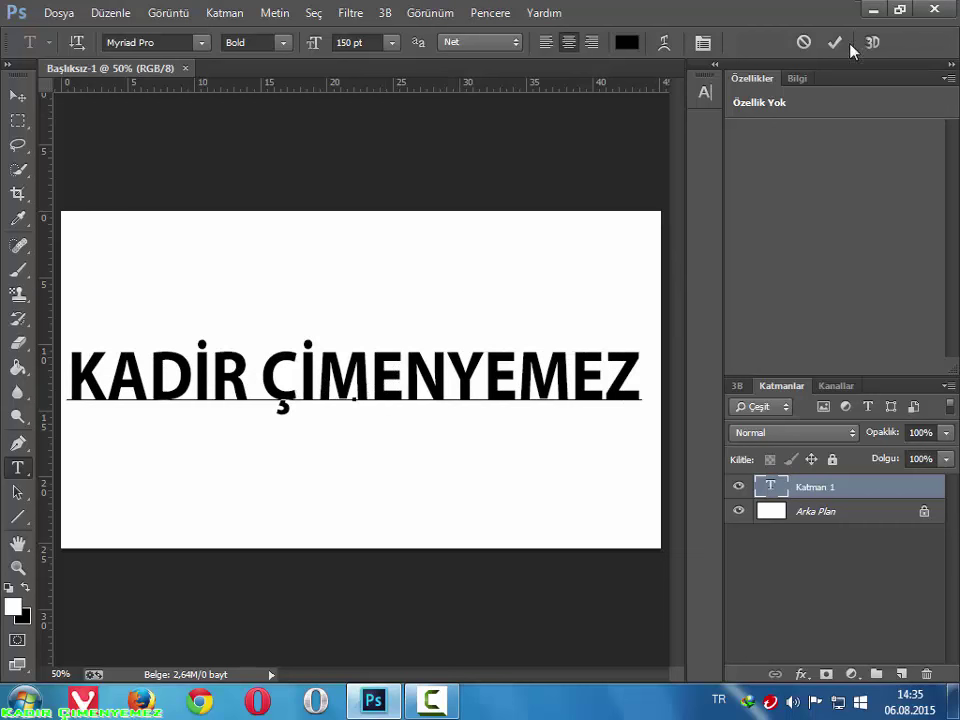
pyautogui.click(836, 42)
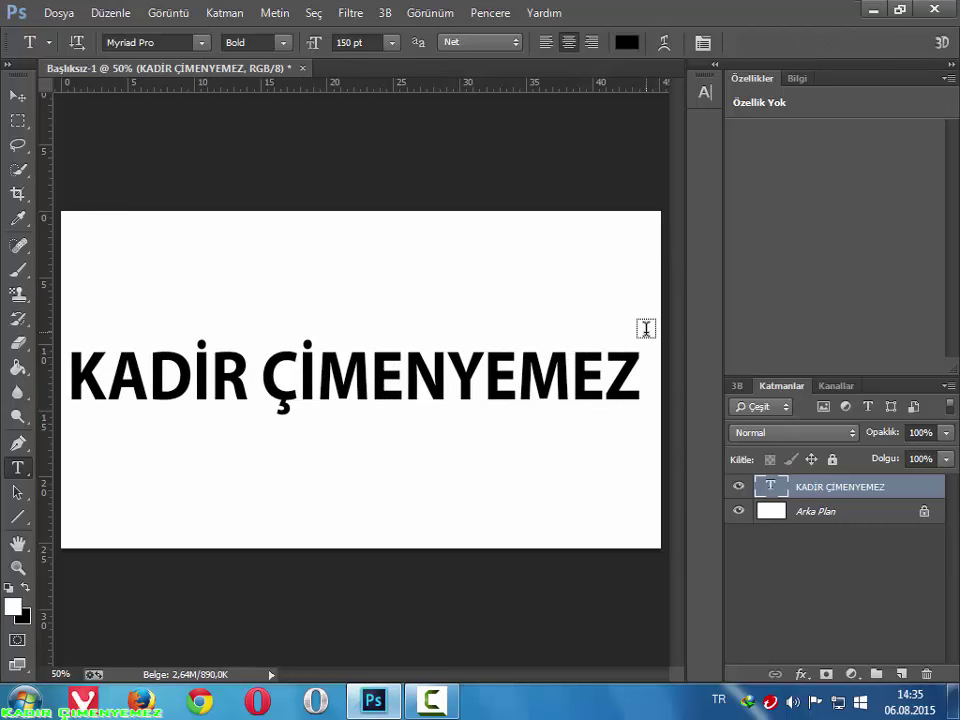
# Enable Bevel and Emboss on the text layer with 150% depth, direction Down, size 3 px
pyautogui.rightClick(825, 487)
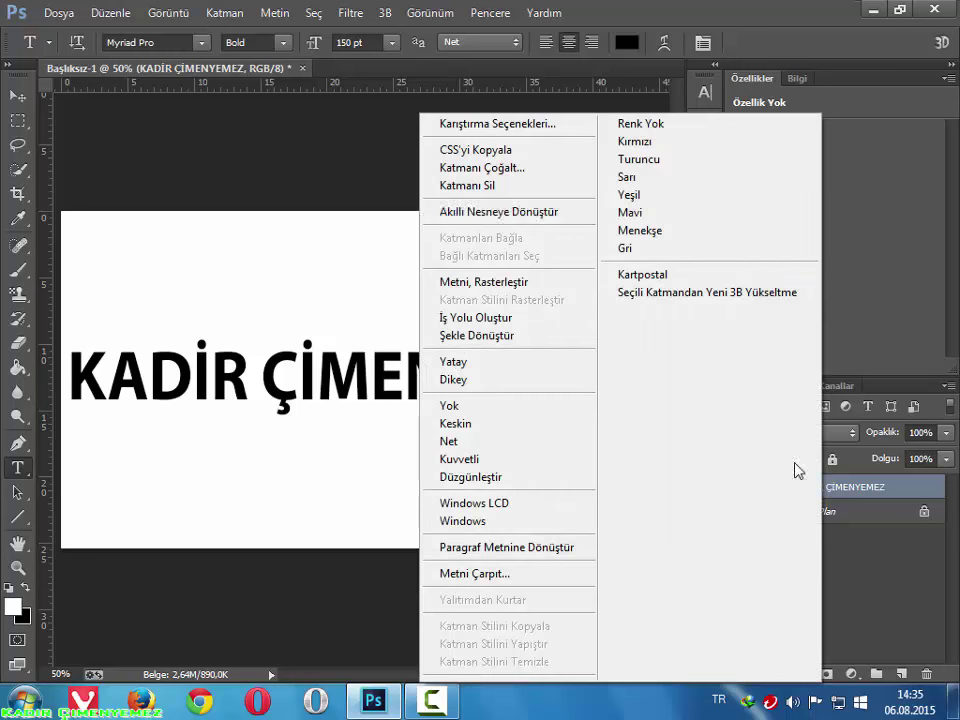
pyautogui.click(528, 134)
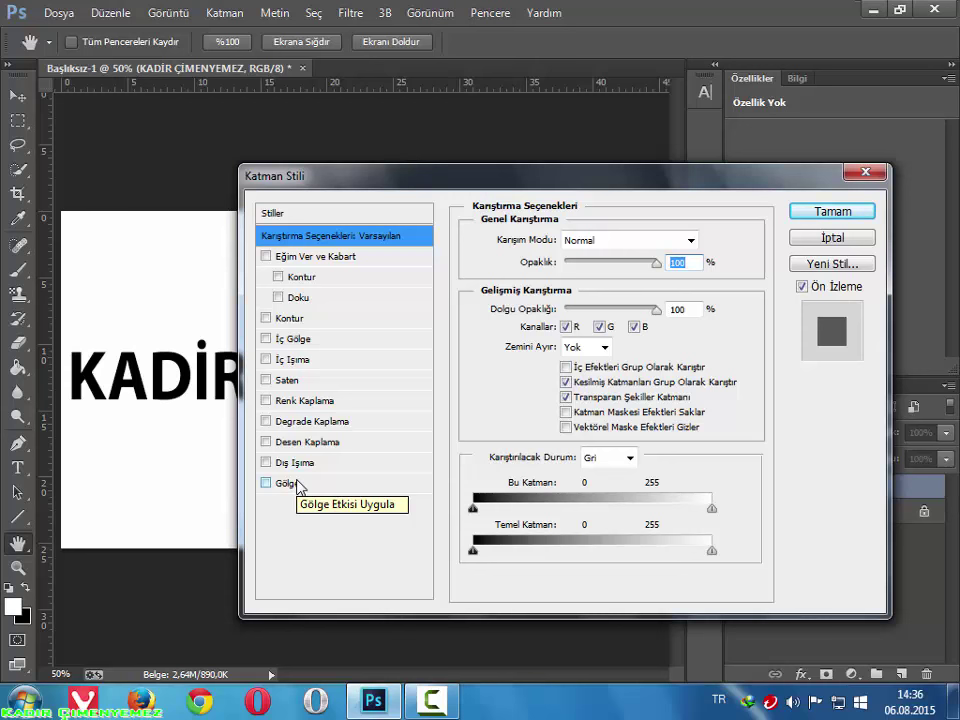
pyautogui.click(307, 259)
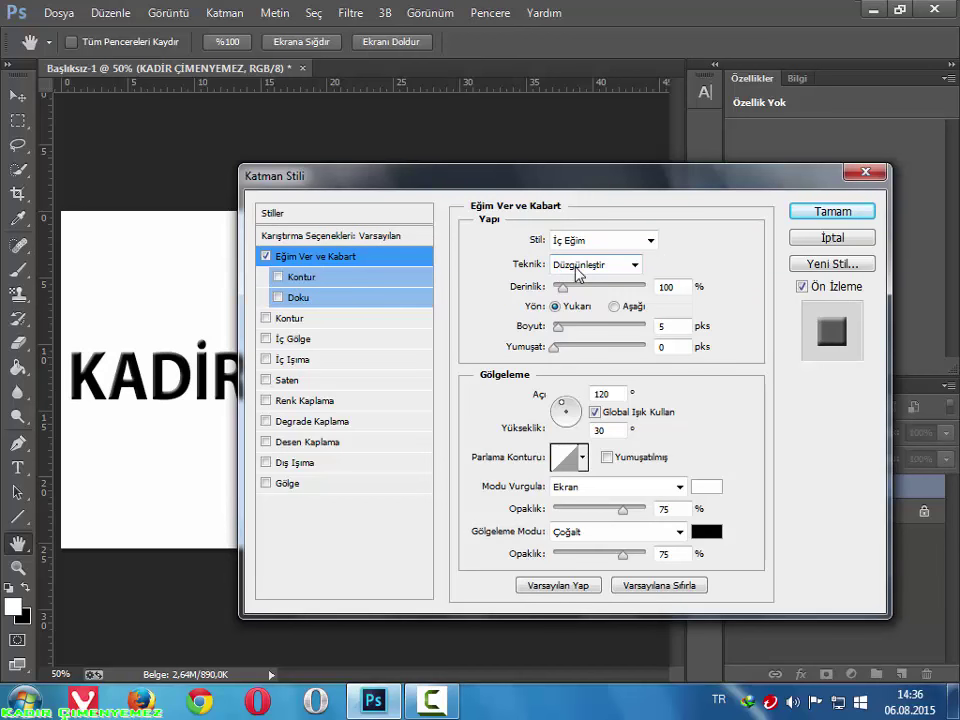
pyautogui.doubleClick(677, 287)
pyautogui.write('150')
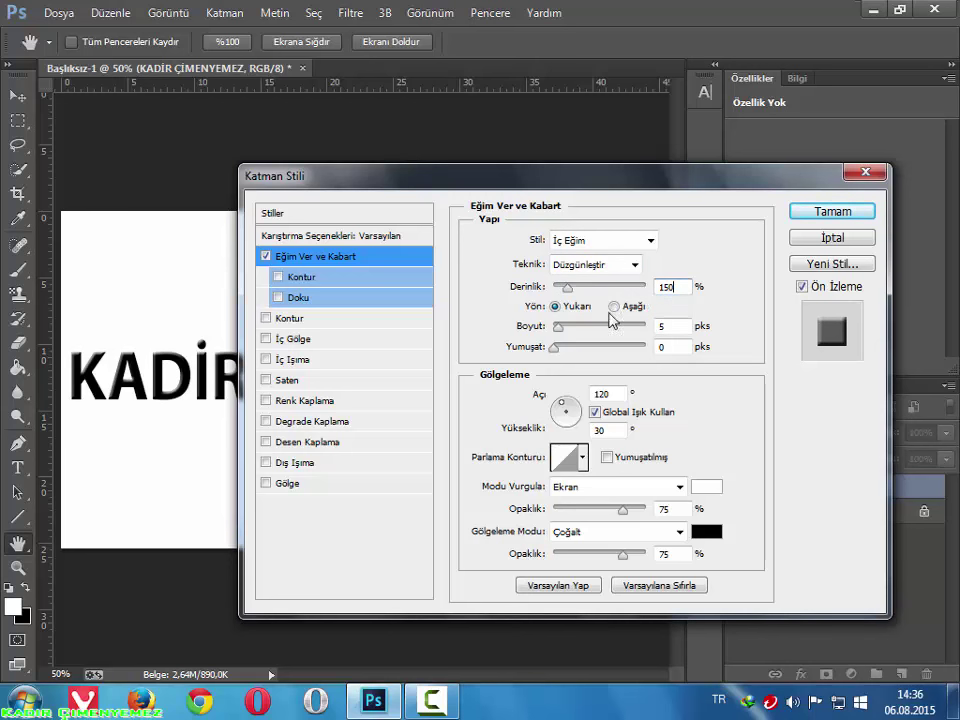
pyautogui.click(613, 306)
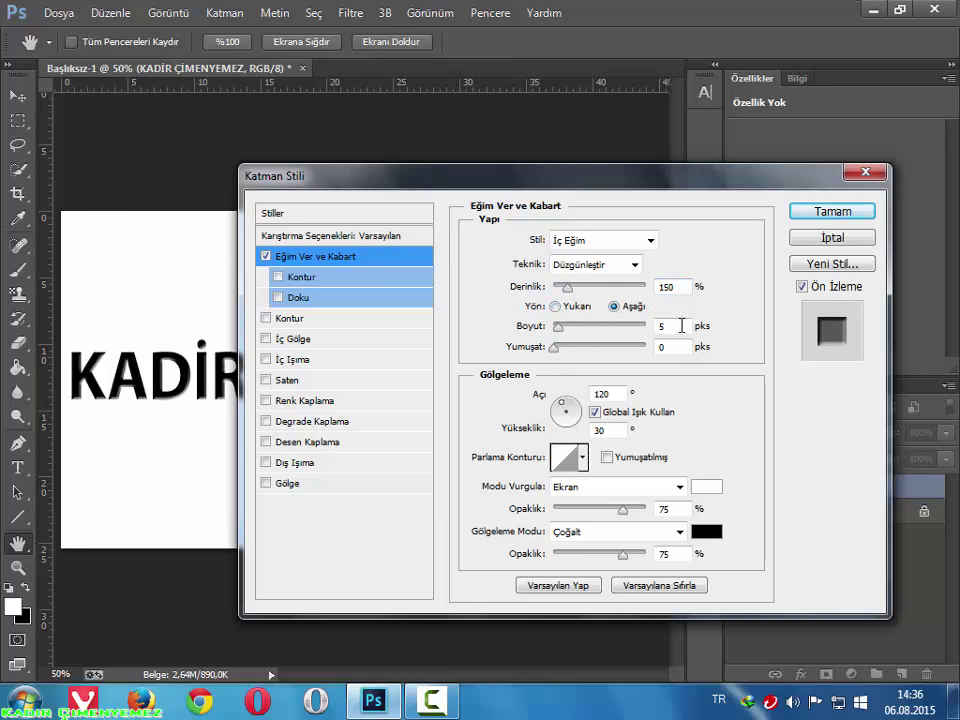
pyautogui.write('3')
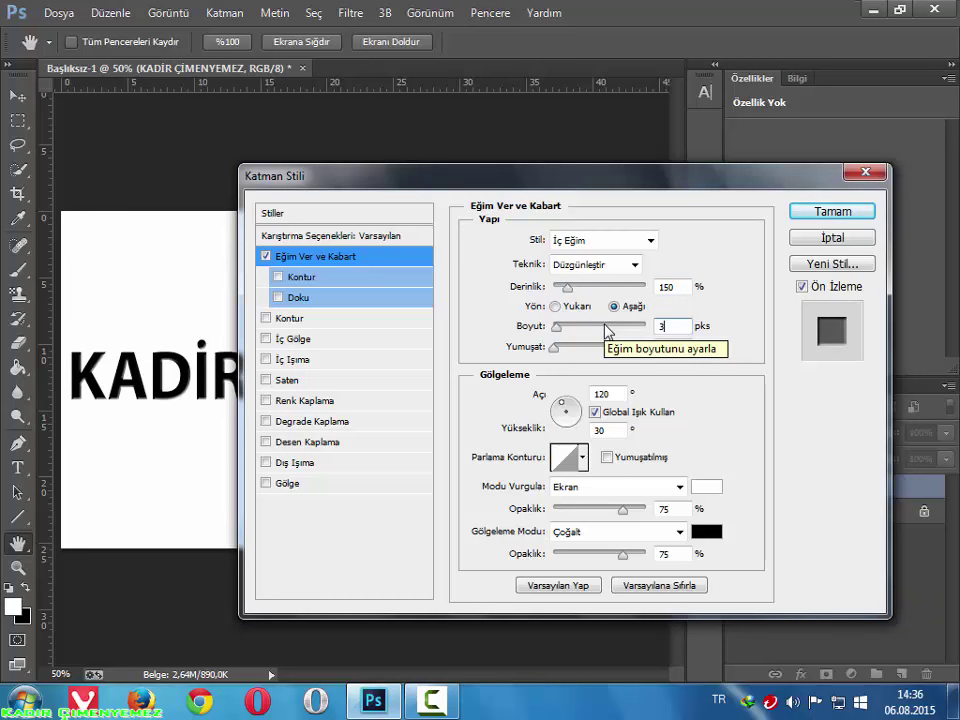
pyautogui.write('1')
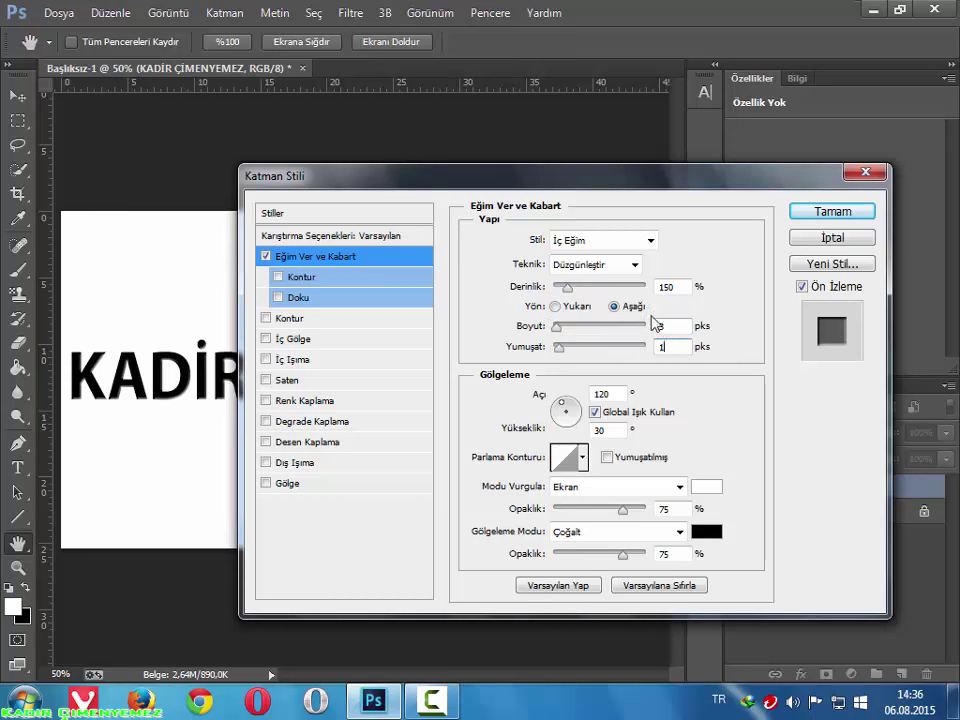
# Give the bevel an anti-aliased Peşpeşe Eğim - Alçalan gloss contour
pyautogui.click(609, 461)
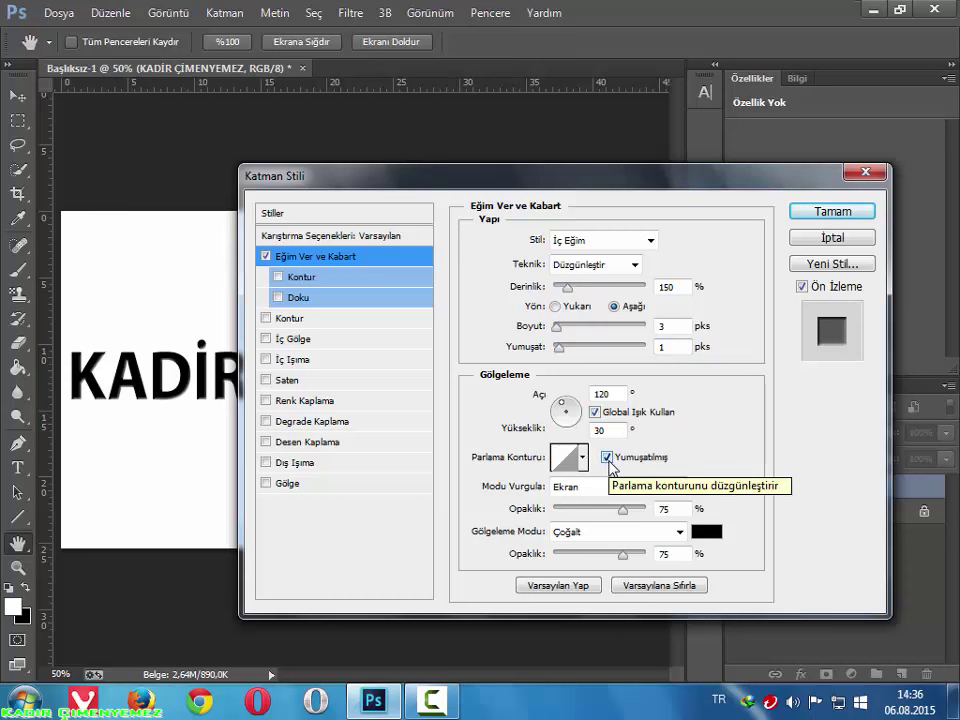
pyautogui.click(581, 458)
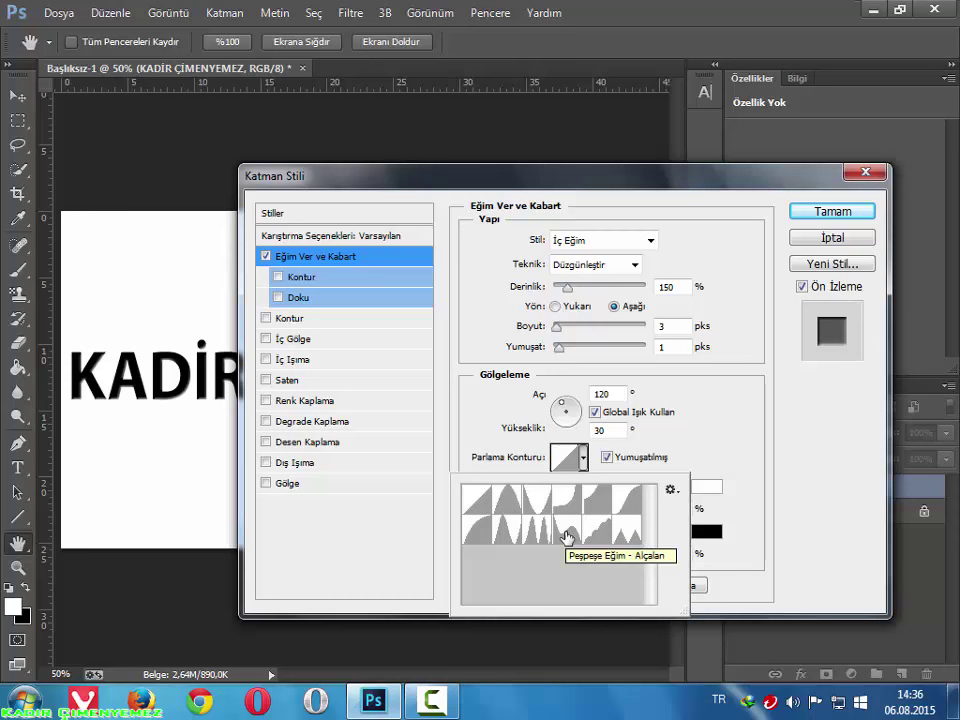
pyautogui.click(567, 537)
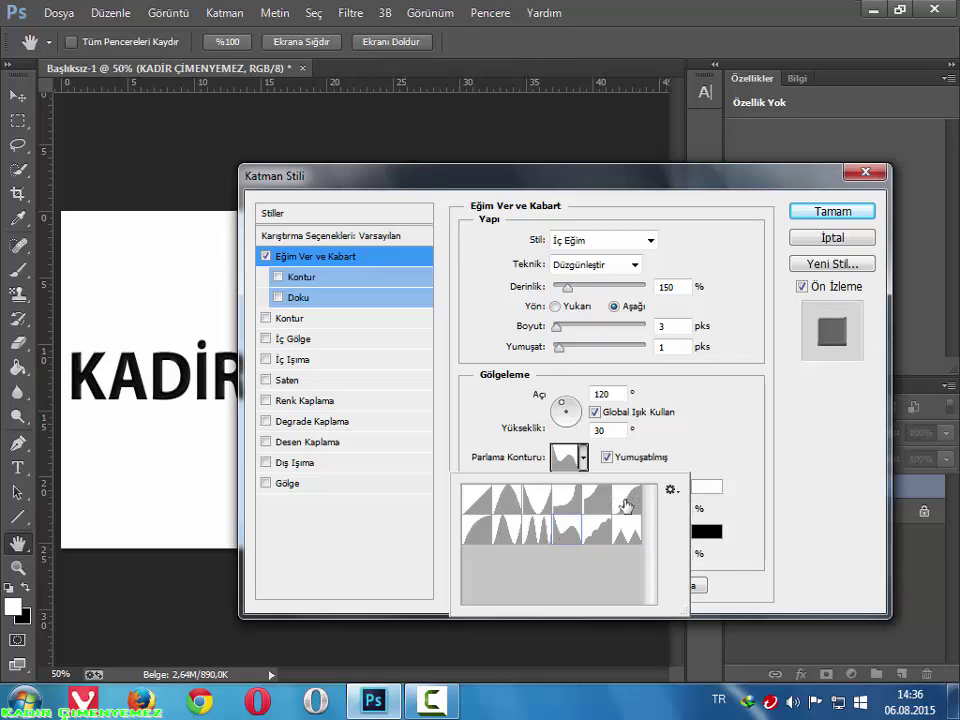
pyautogui.click(729, 465)
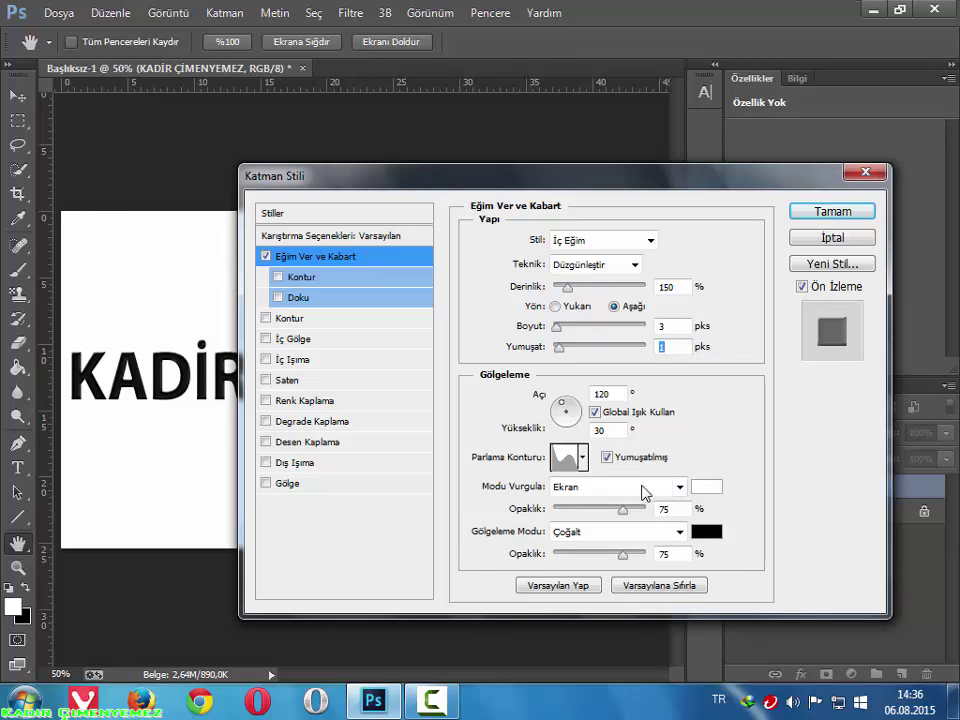
# Set the bevel highlights to Doğrusal Soldurma (Ekle) at 90% opacity
pyautogui.click(598, 493)
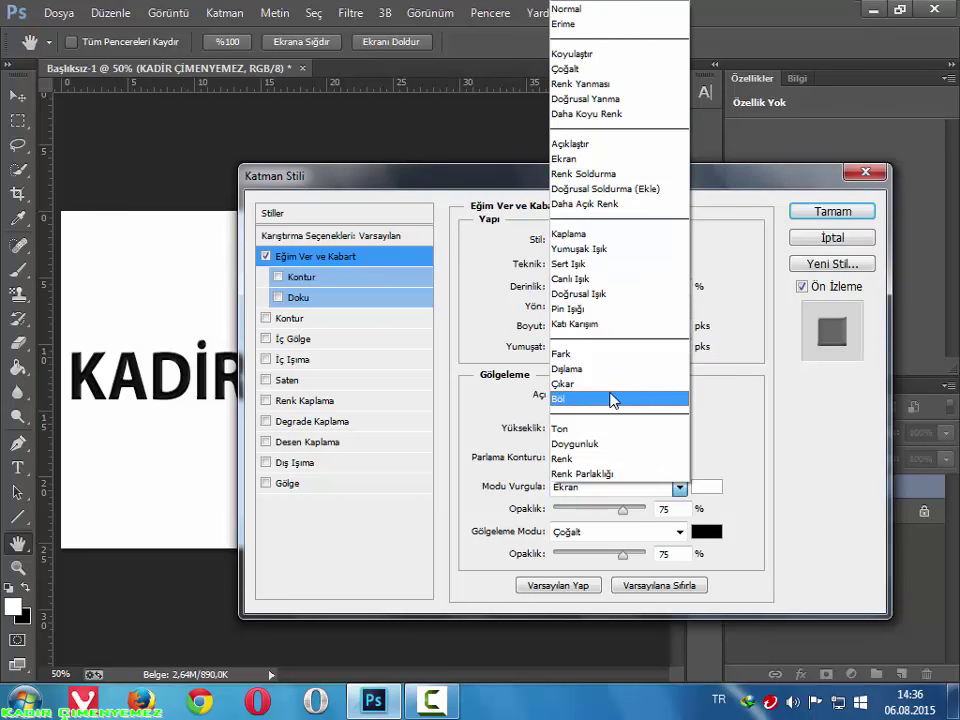
pyautogui.click(610, 188)
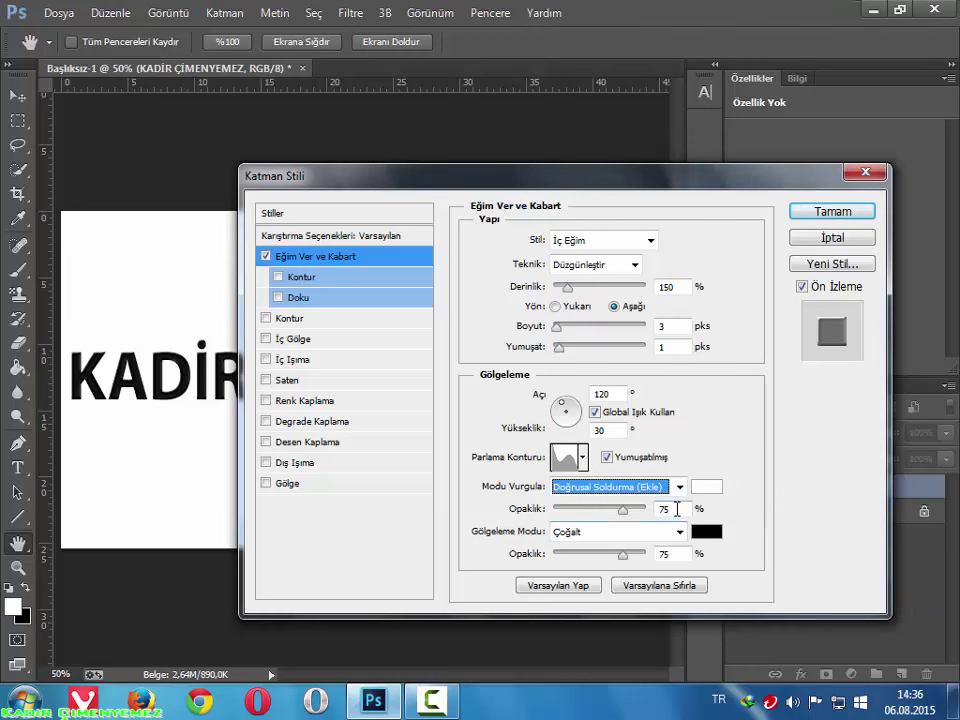
pyautogui.doubleClick(677, 509)
pyautogui.write('90')
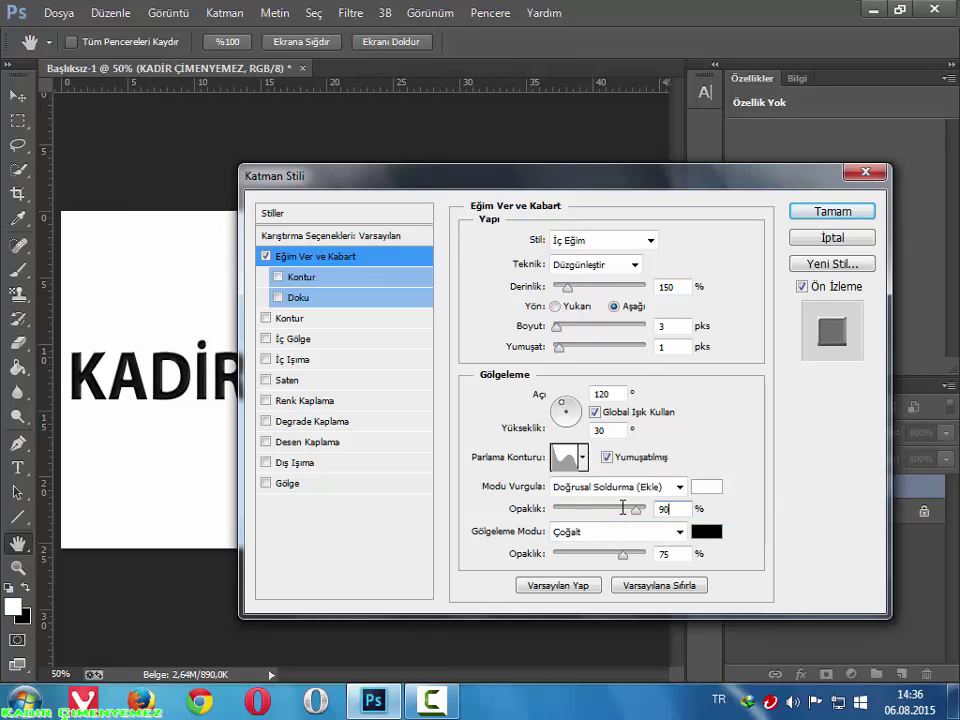
# Set the bevel shadow to white Doğrusal Soldurma (Ekle) at 100% opacity
pyautogui.click(572, 541)
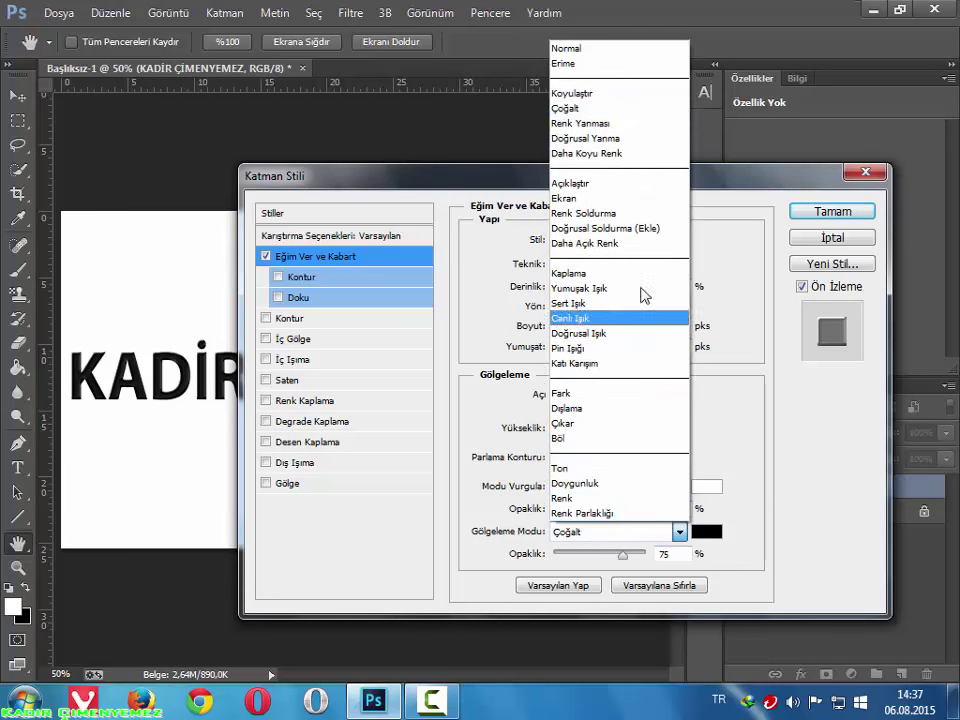
pyautogui.click(630, 222)
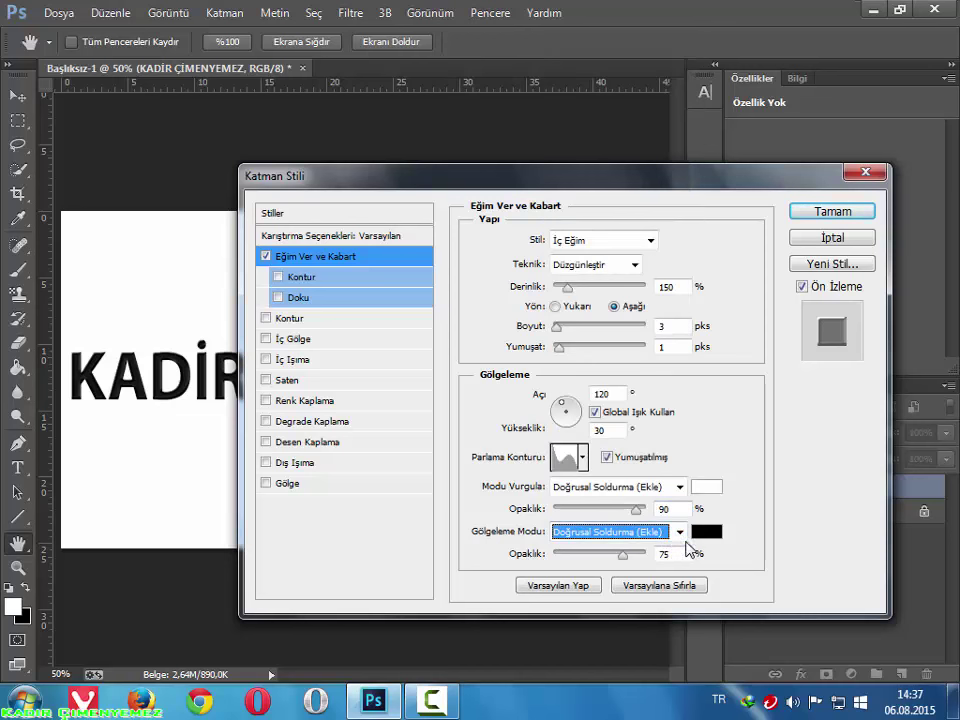
pyautogui.click(706, 531)
pyautogui.click(345, 179)
pyautogui.click(787, 167)
pyautogui.click(686, 553)
pyautogui.write('100')
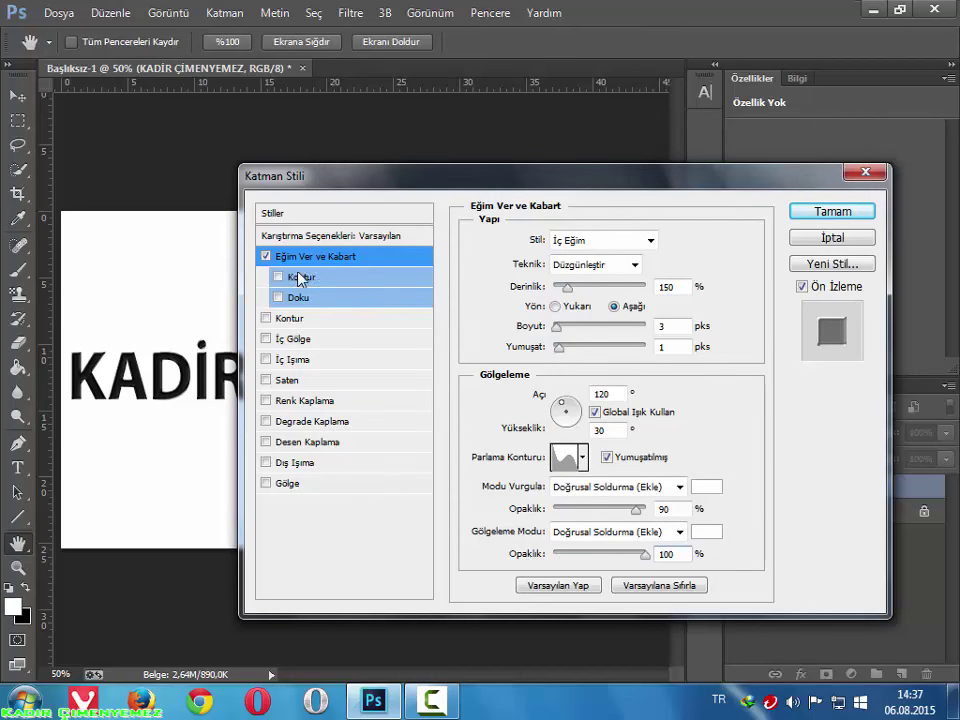
# Enable the bevel's Contour sub-option and raise its Range slider toward 100%
pyautogui.click(298, 279)
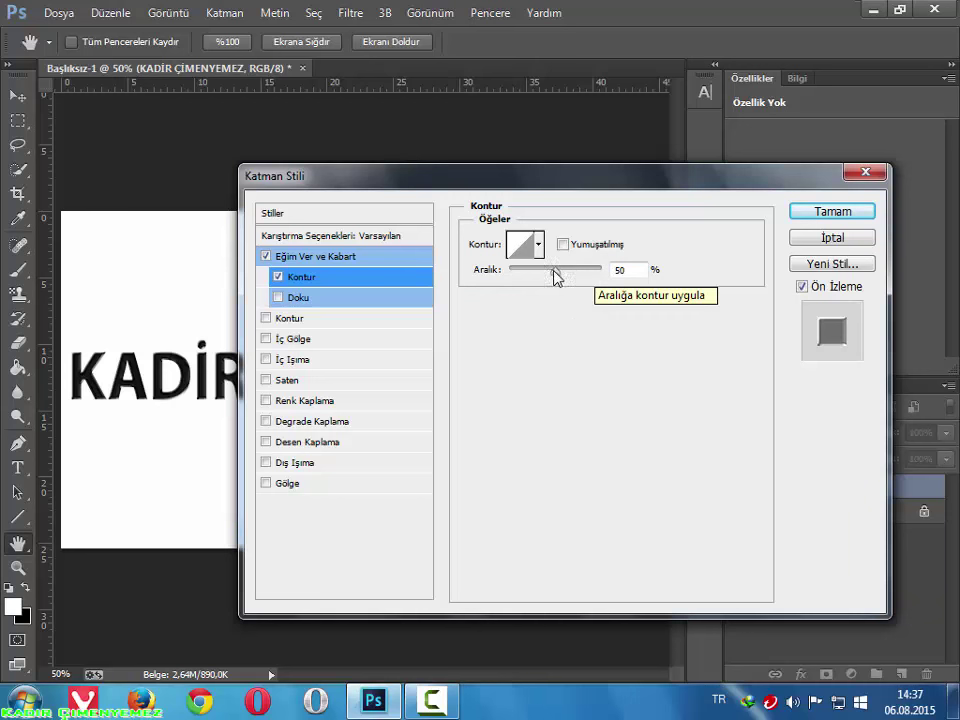
pyautogui.moveTo(555, 271); pyautogui.dragTo(604, 273)
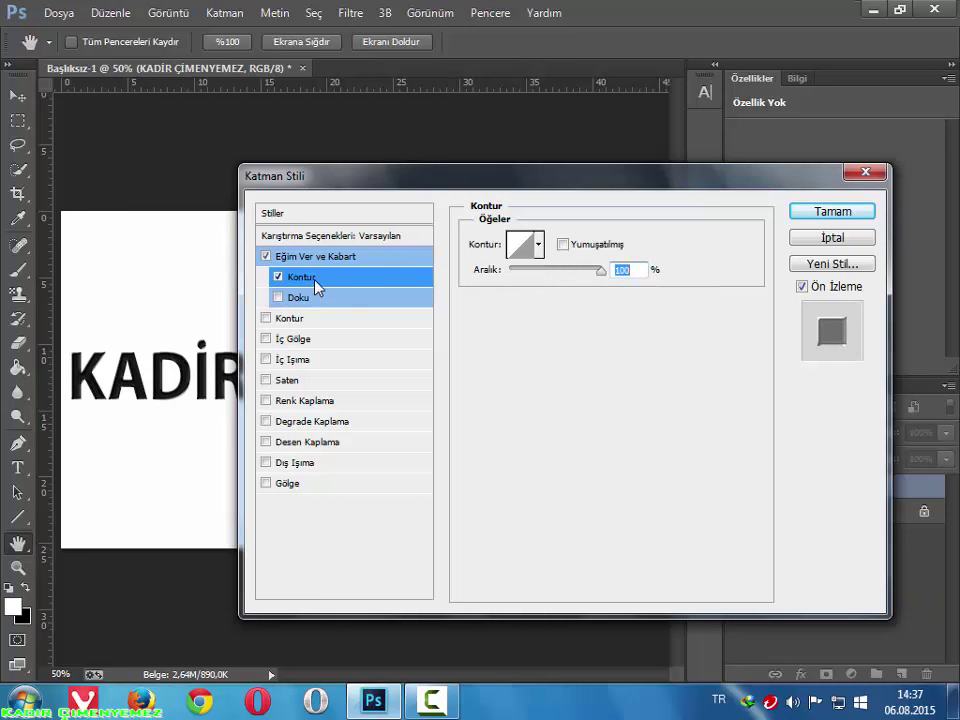
# Add a Normal inner shadow at 35% opacity, 0 px distance, 29 px size, anti-aliased
pyautogui.click(305, 341)
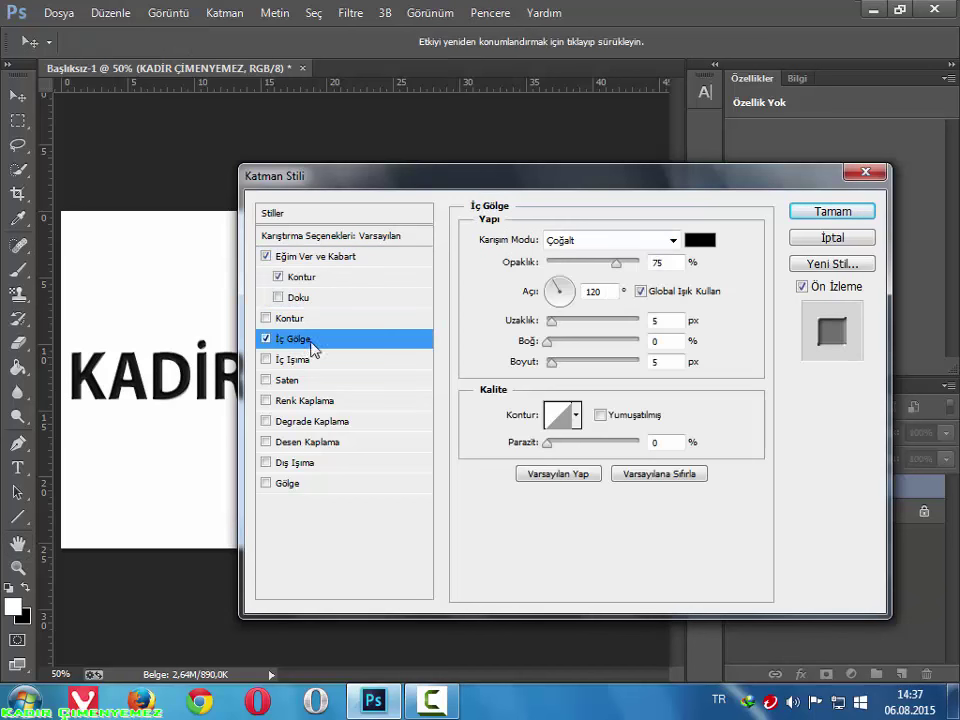
pyautogui.click(637, 242)
pyautogui.click(592, 11)
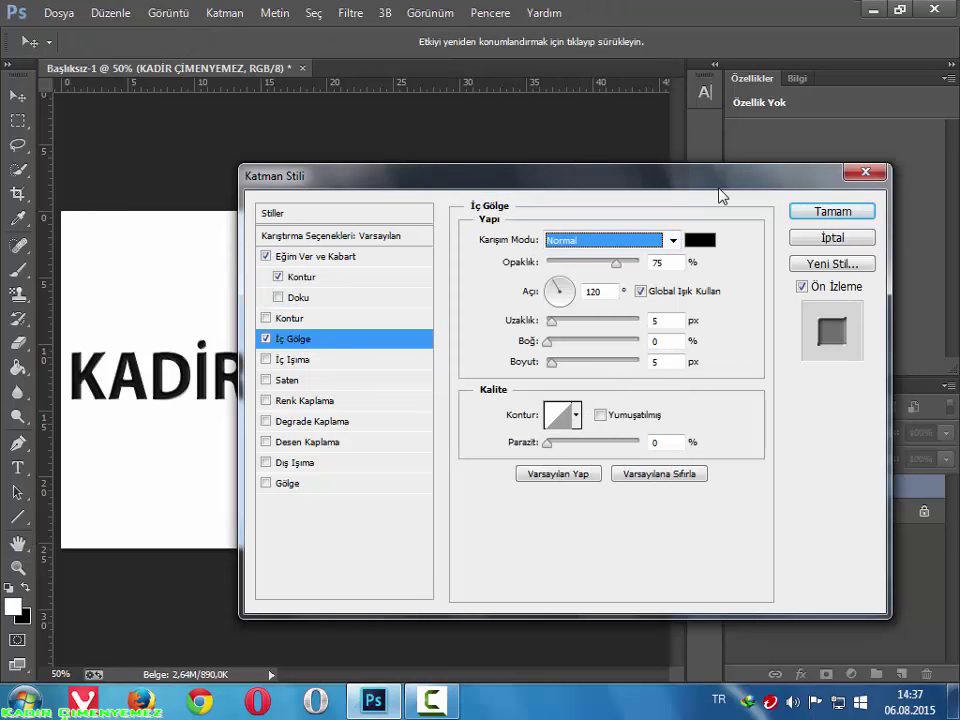
pyautogui.press('Tab')
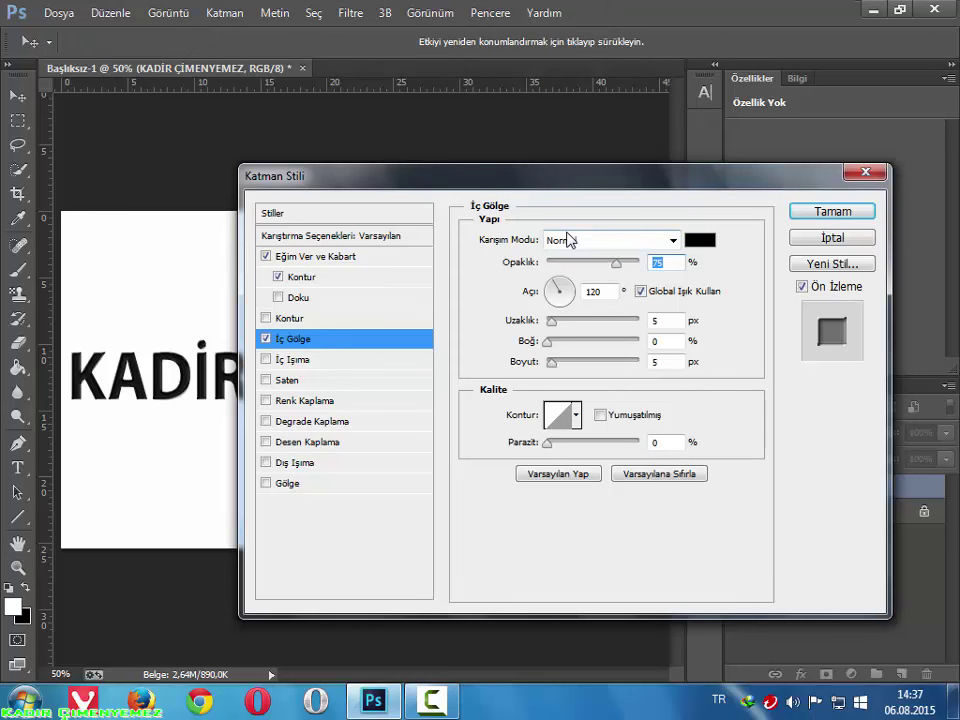
pyautogui.write('35')
pyautogui.doubleClick(664, 321)
pyautogui.write('0')
pyautogui.doubleClick(673, 360)
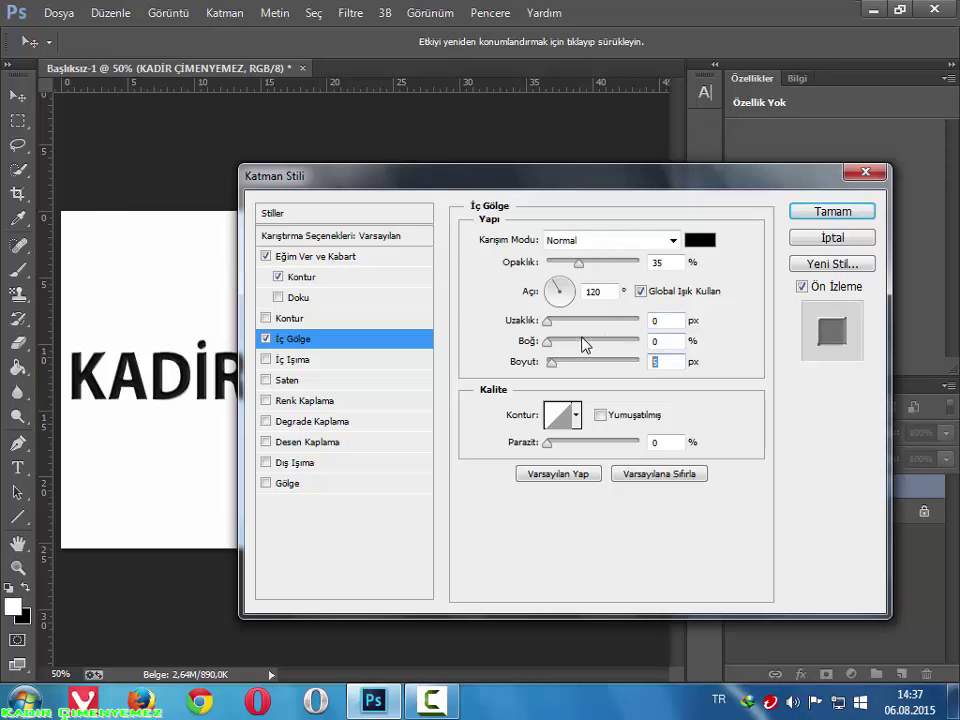
pyautogui.write('9')
pyautogui.click(627, 416)
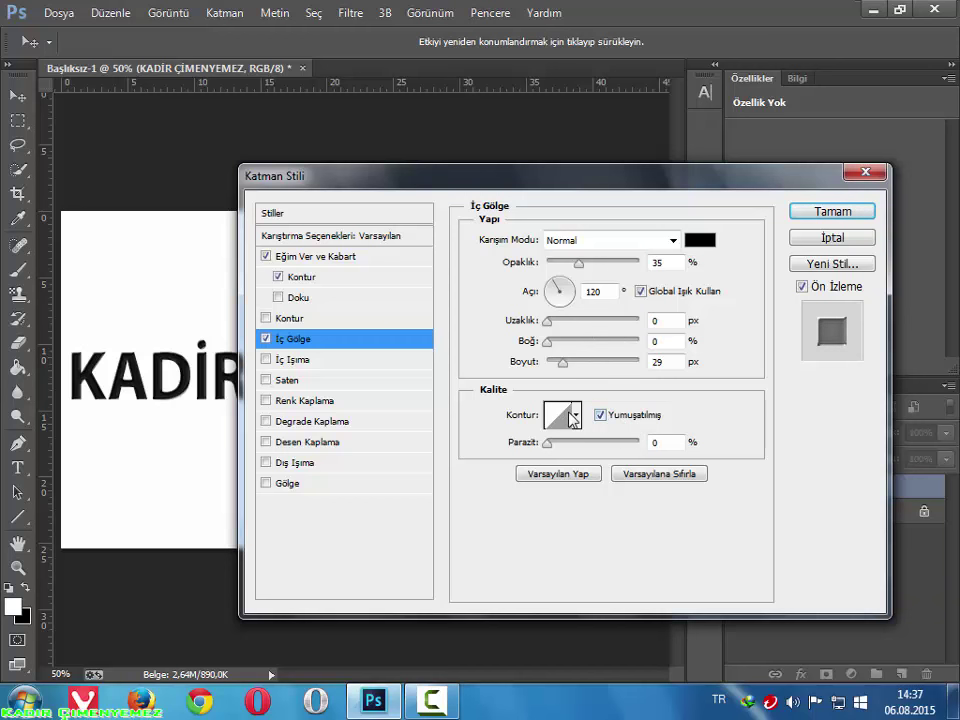
pyautogui.click(312, 364)
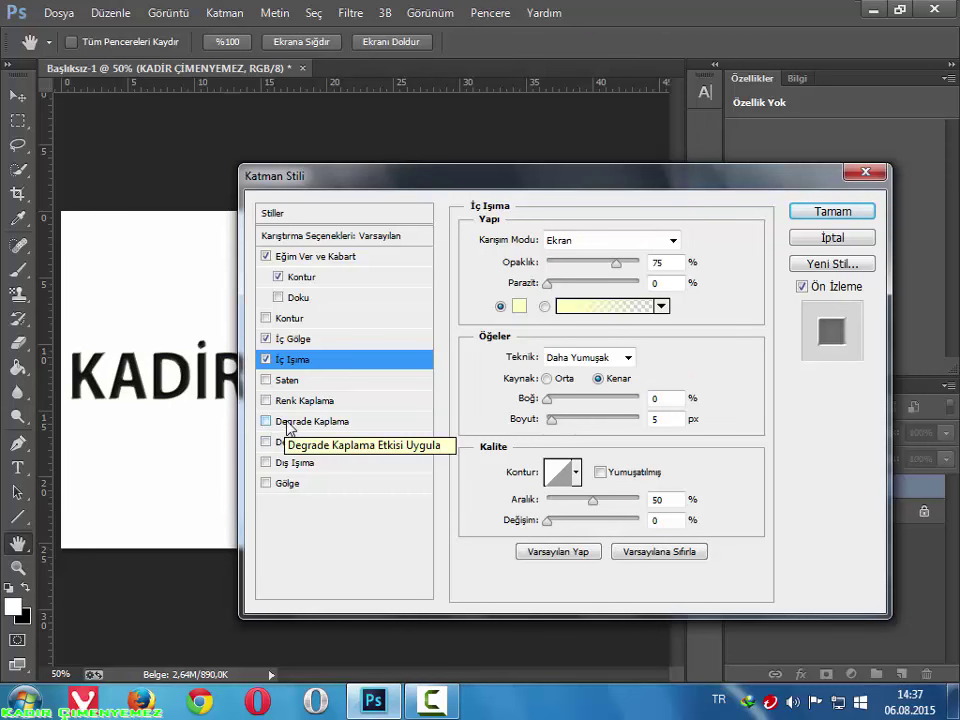
# Give the inner glow a black colour, Doğrusal Yanma blending and 36% opacity
pyautogui.click(519, 306)
pyautogui.click(70, 360)
pyautogui.click(757, 167)
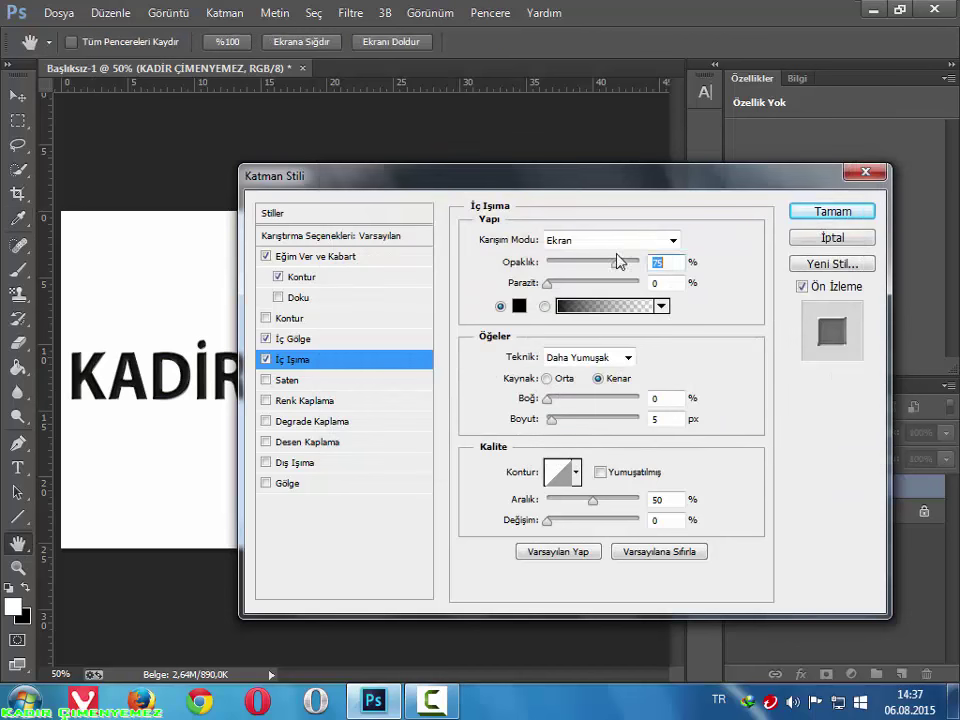
pyautogui.click(612, 243)
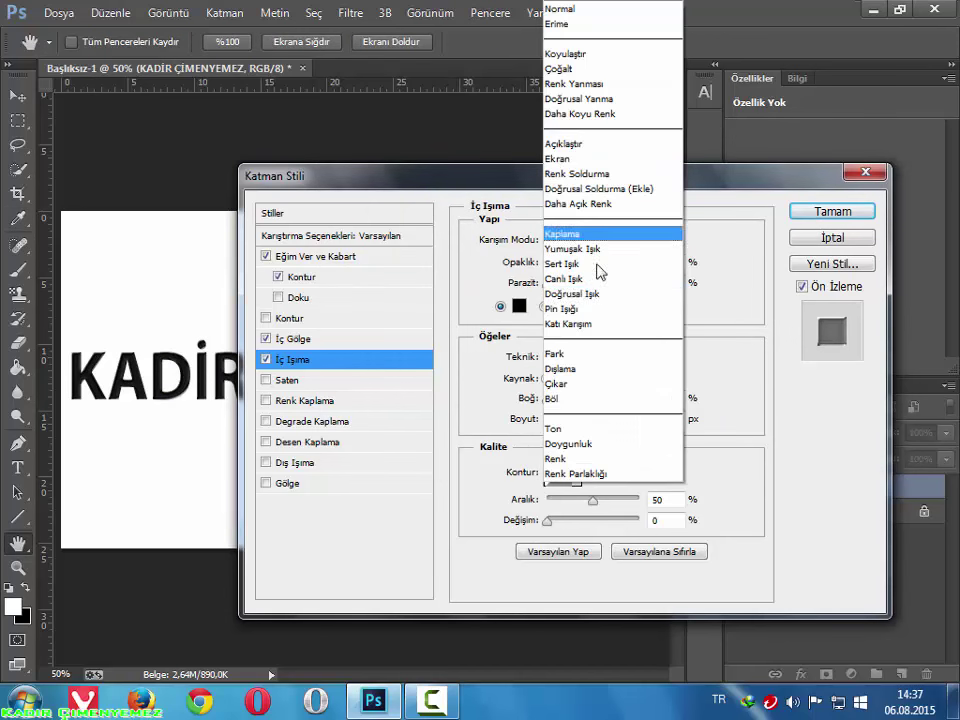
pyautogui.click(610, 99)
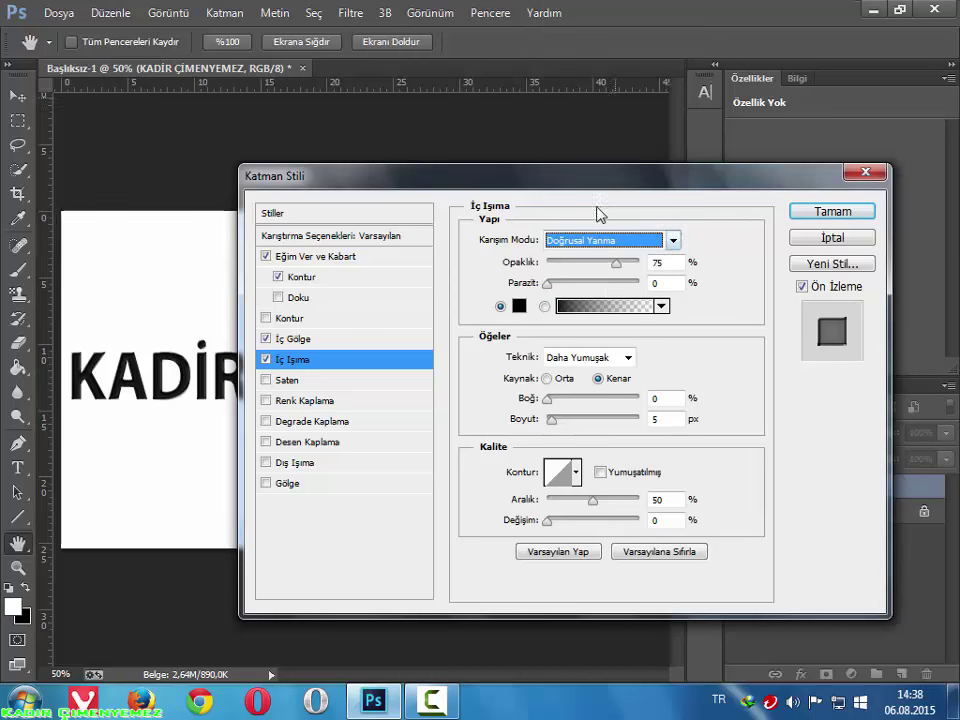
pyautogui.doubleClick(667, 263)
pyautogui.write('36')
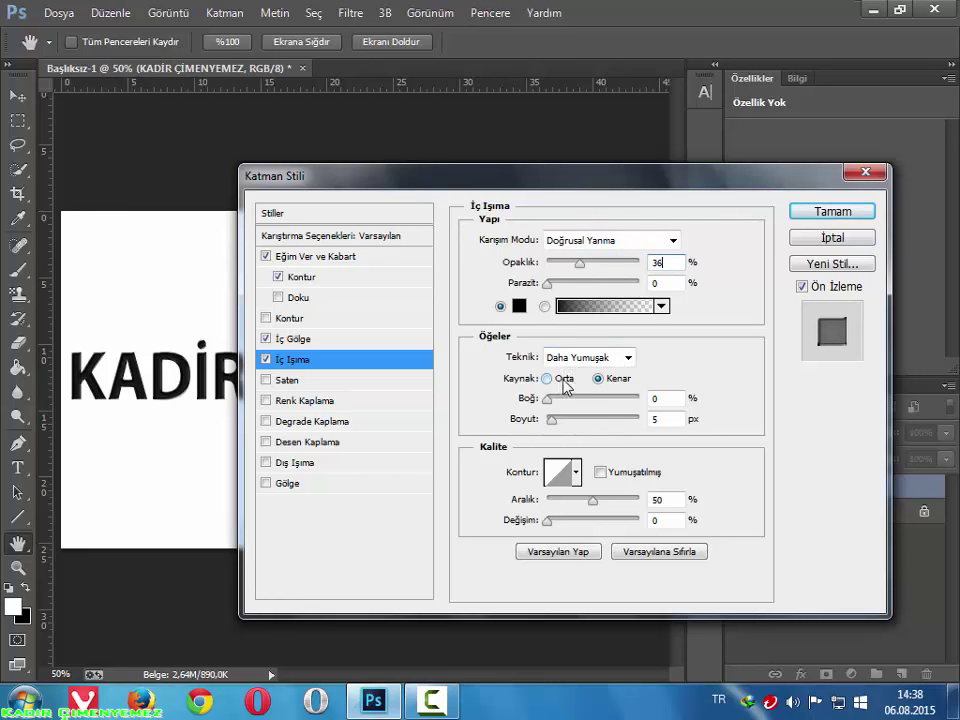
pyautogui.doubleClick(660, 419)
# Apply the inner glow at 7 px, then reopen Blending Options and anti-alias the glow
pyautogui.write('7')
pyautogui.press('Return')
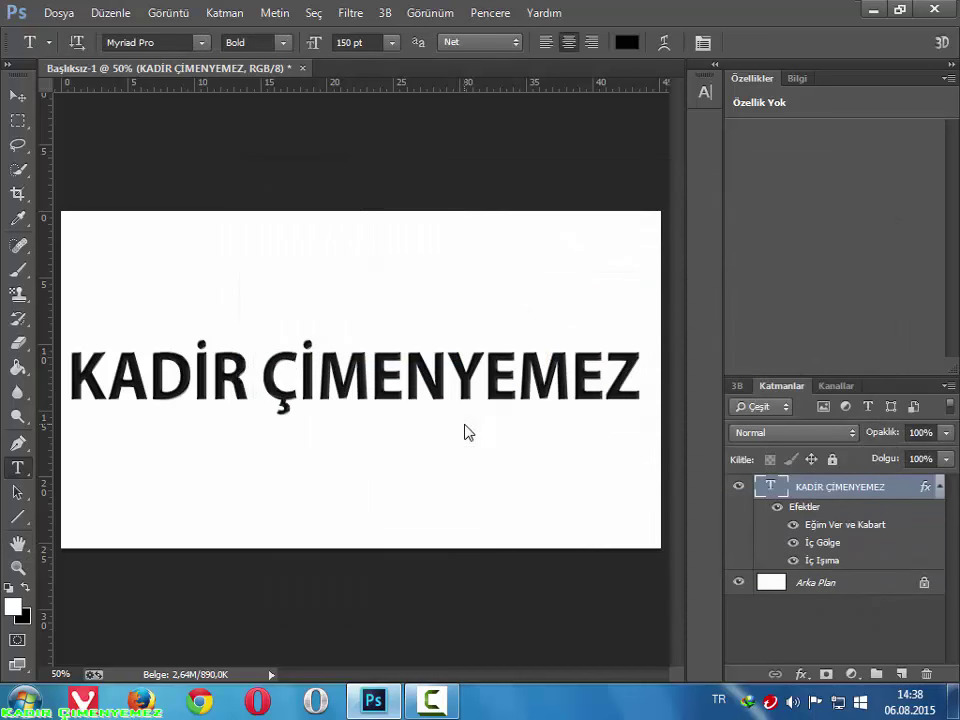
pyautogui.rightClick(812, 487)
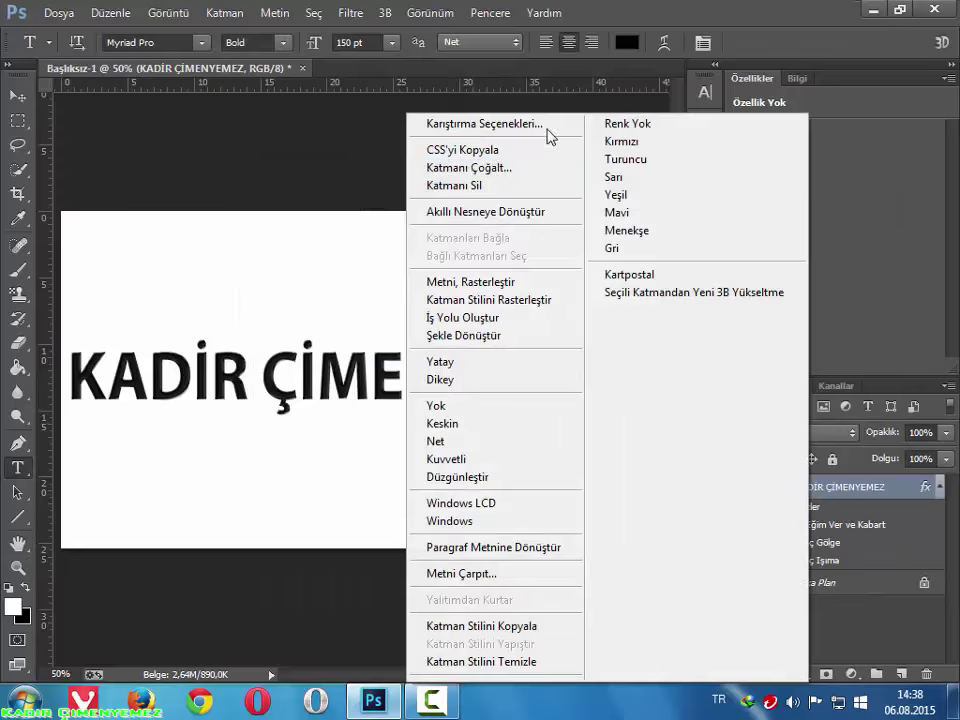
pyautogui.click(548, 124)
pyautogui.click(300, 360)
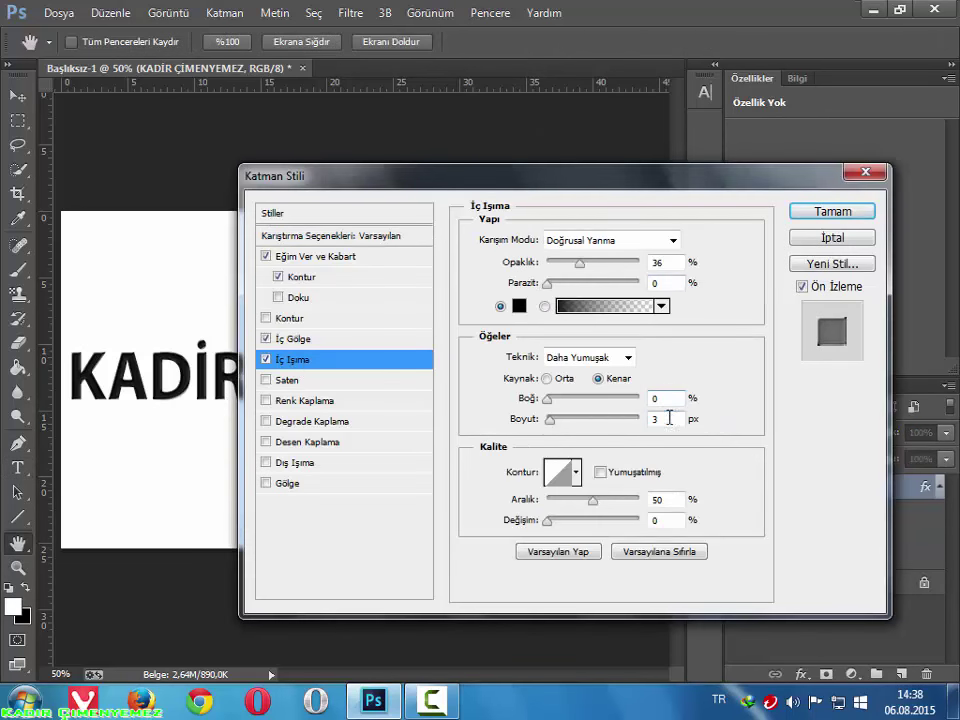
pyautogui.click(603, 472)
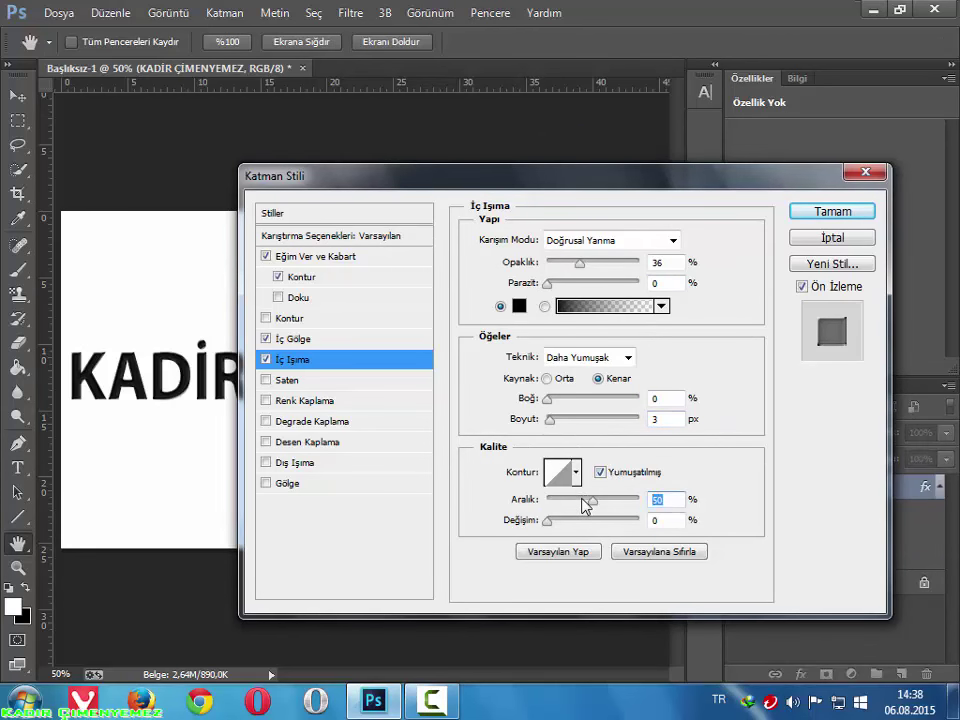
pyautogui.write('50')
# Turn on Satin with Doğrusal Yanma blending at 25% opacity
pyautogui.click(333, 382)
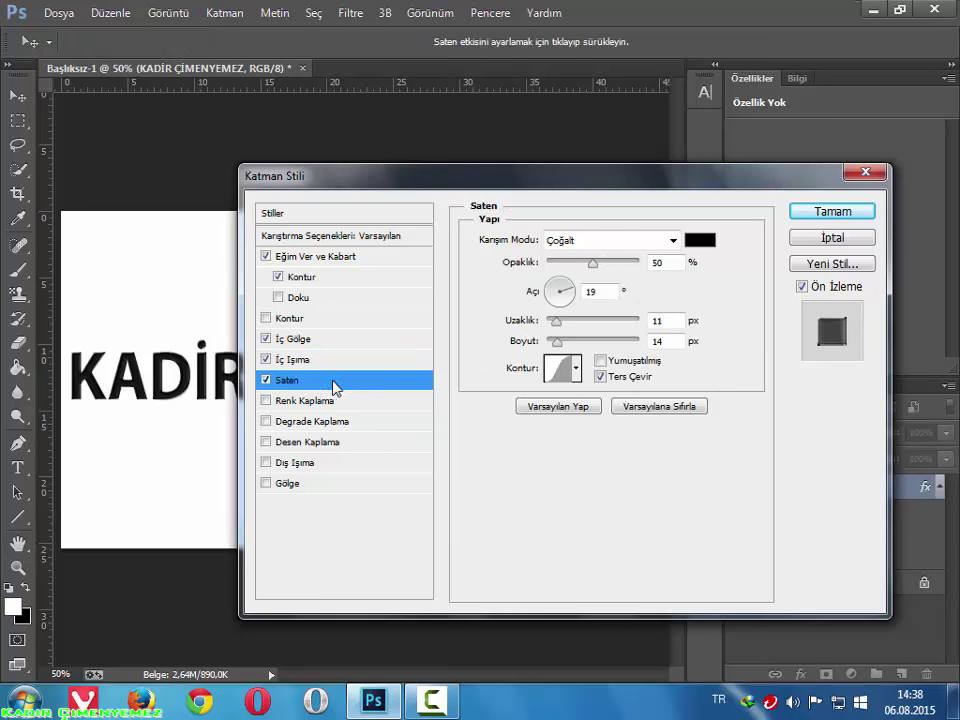
pyautogui.click(632, 242)
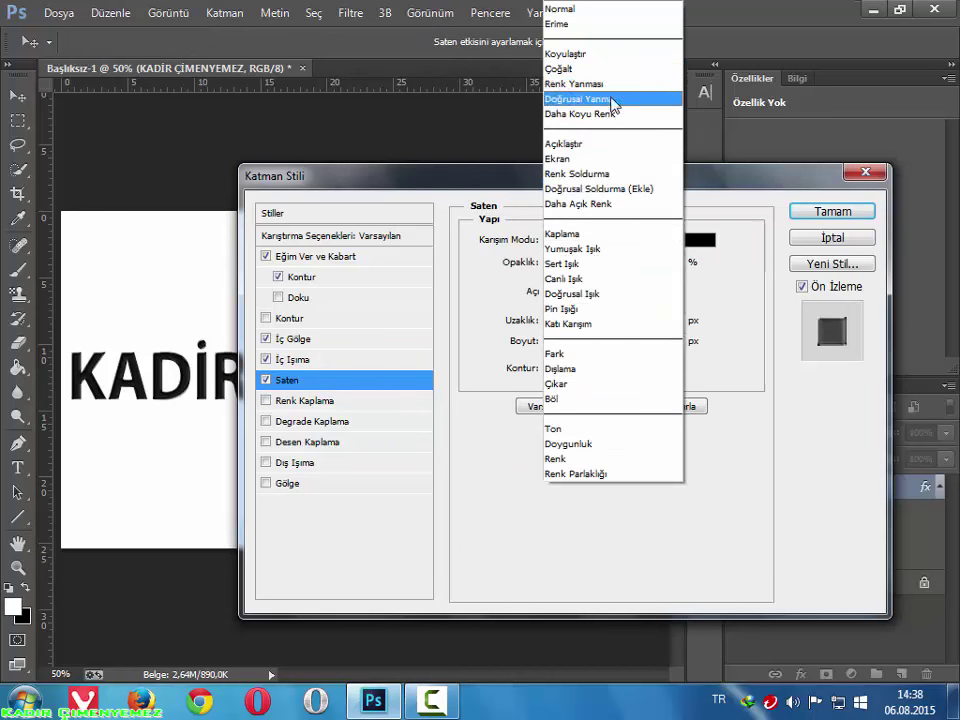
pyautogui.click(615, 97)
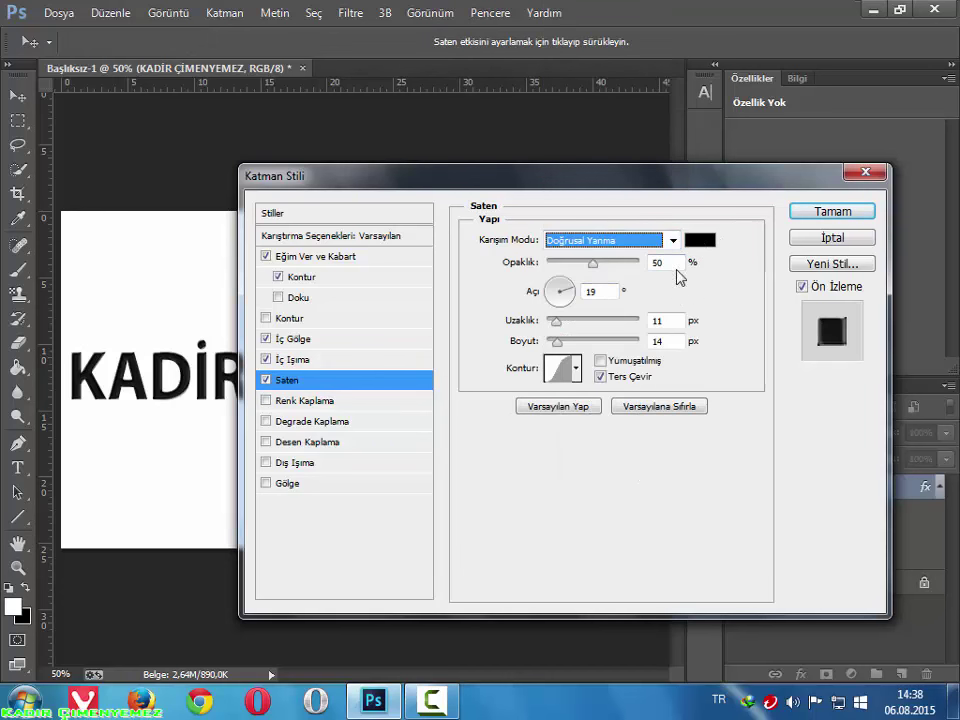
pyautogui.click(541, 266)
pyautogui.write('25')
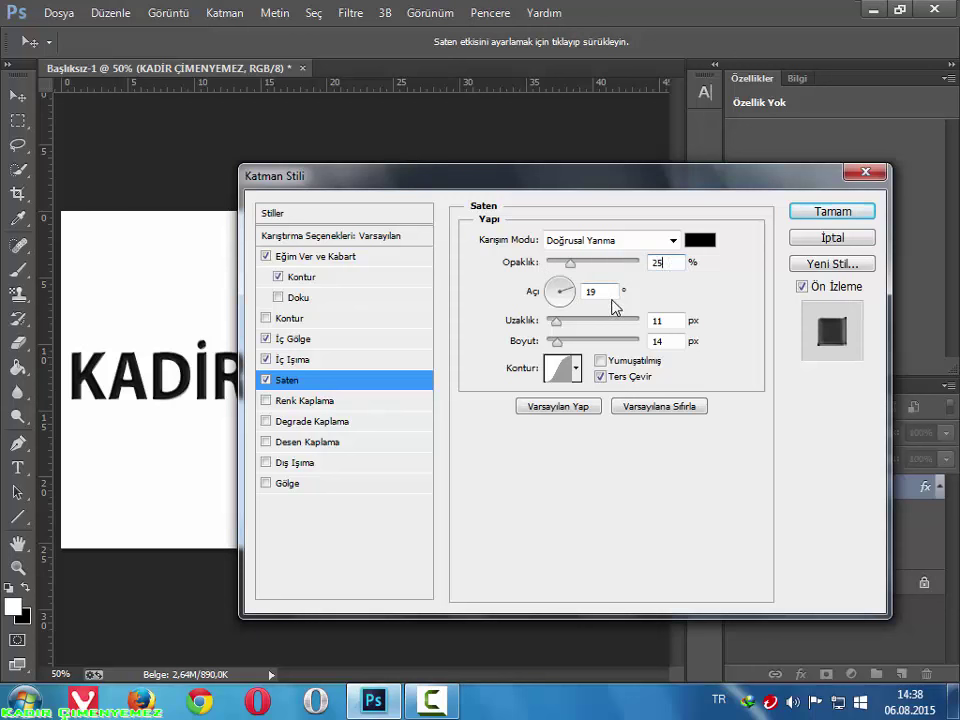
# Set the satin to 2 px distance and 9 px size, non-inverted and anti-aliased
pyautogui.doubleClick(657, 320)
pyautogui.write('2')
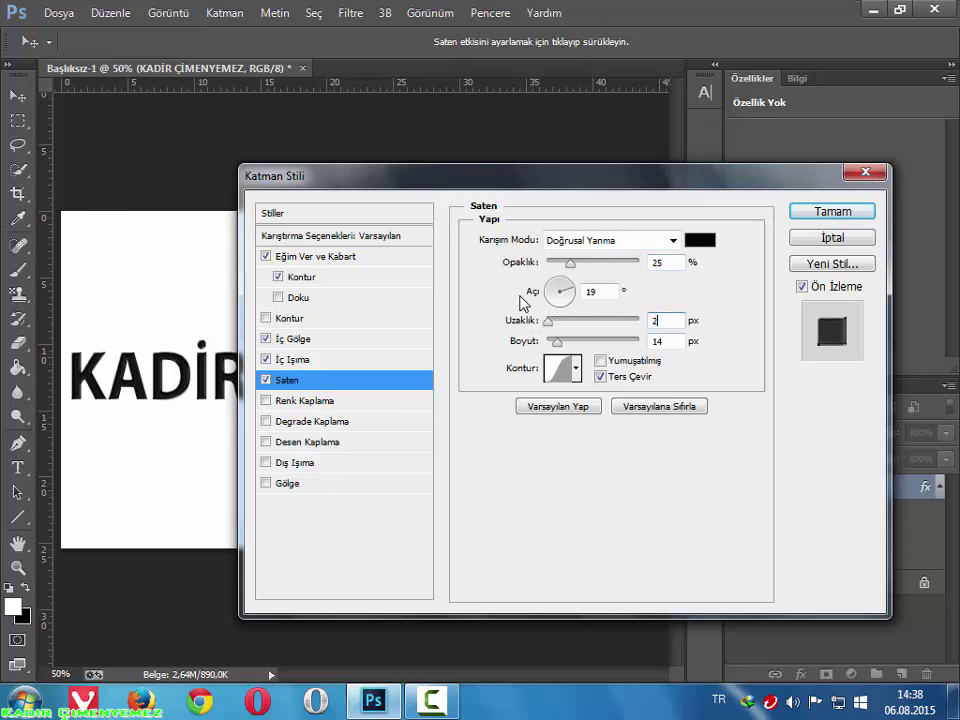
pyautogui.doubleClick(657, 341)
pyautogui.write('9')
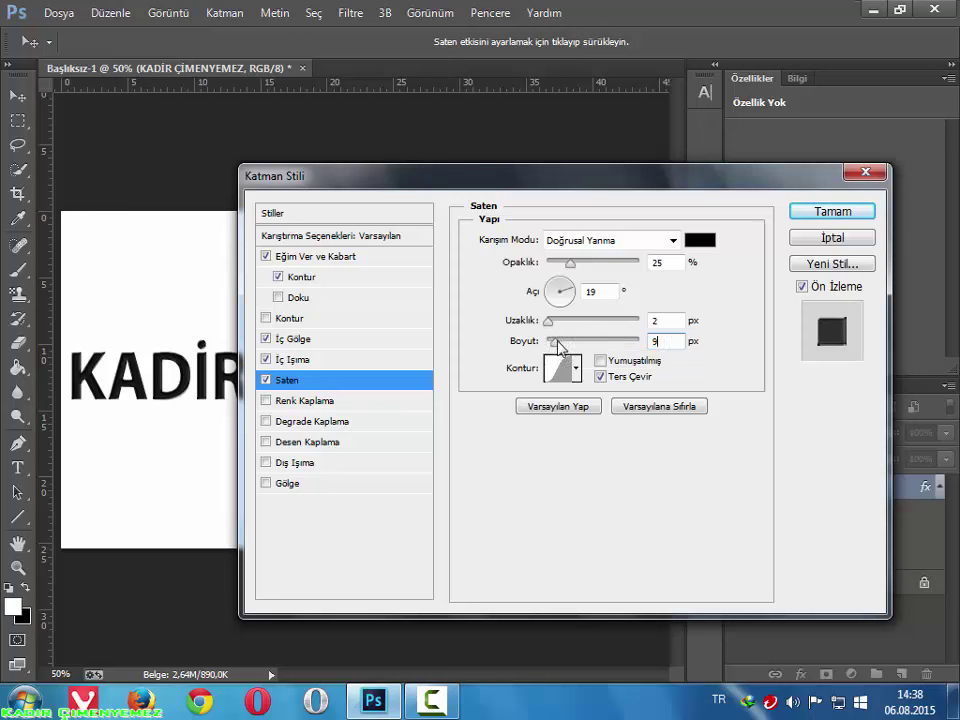
pyautogui.click(601, 377)
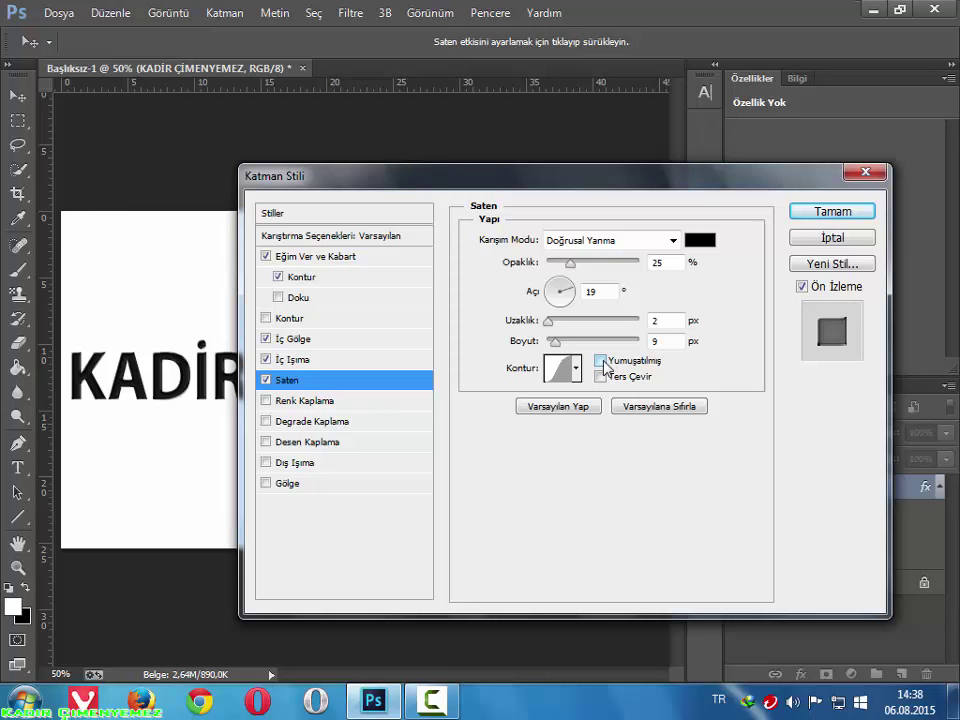
pyautogui.click(601, 361)
# Enable an anti-aliased Çoğalt drop shadow with distance 2 px, spread 1% and size 5 px
pyautogui.click(340, 487)
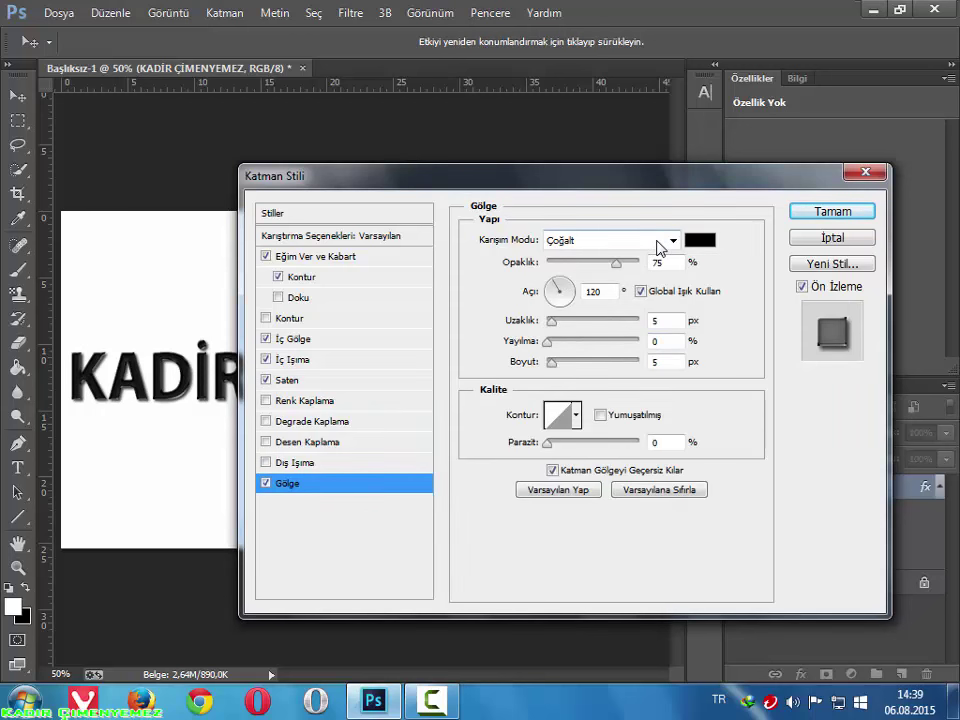
pyautogui.click(602, 240)
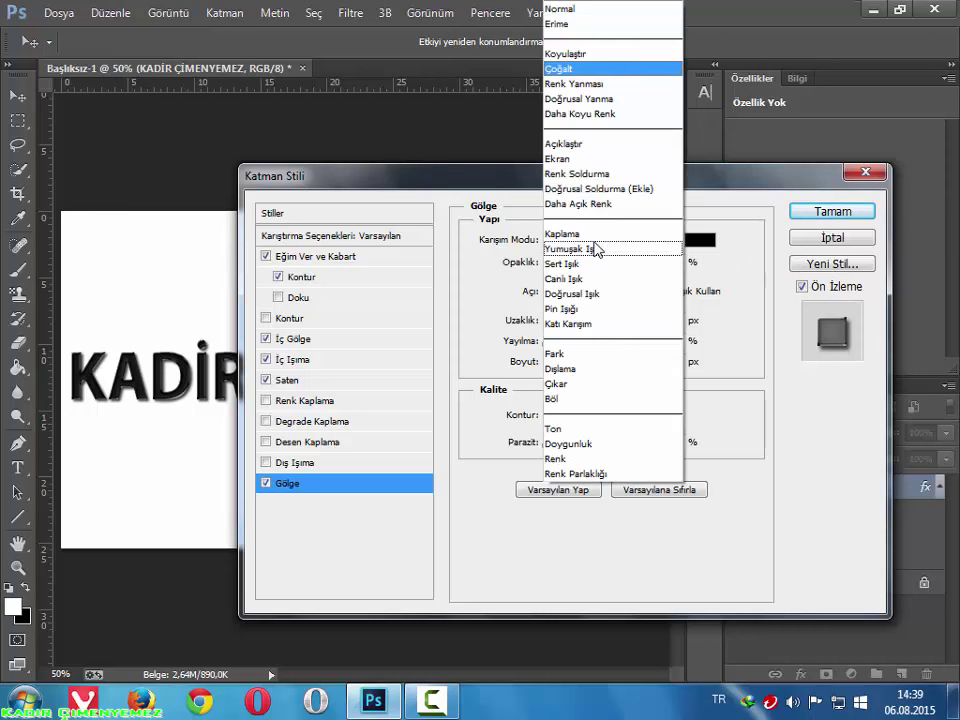
pyautogui.click(691, 245)
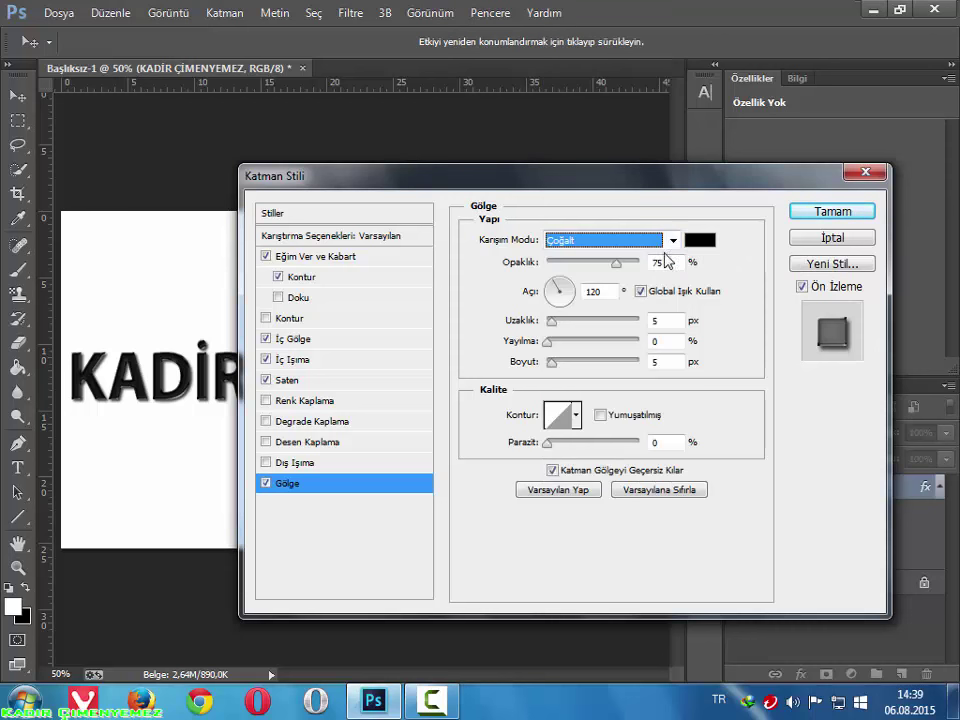
pyautogui.doubleClick(657, 321)
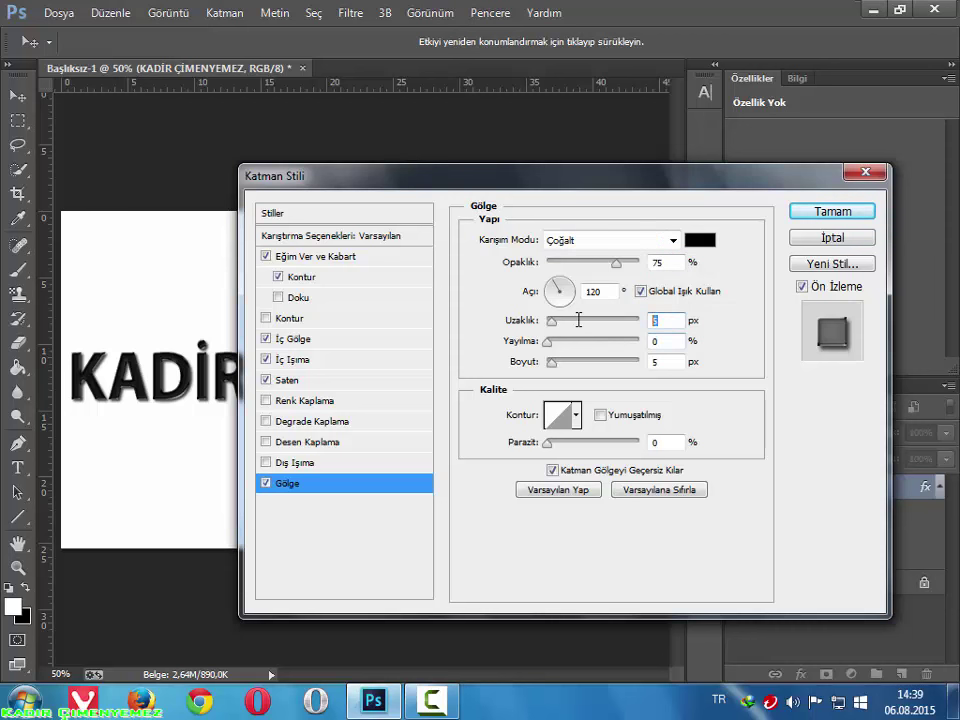
pyautogui.write('2')
pyautogui.doubleClick(677, 342)
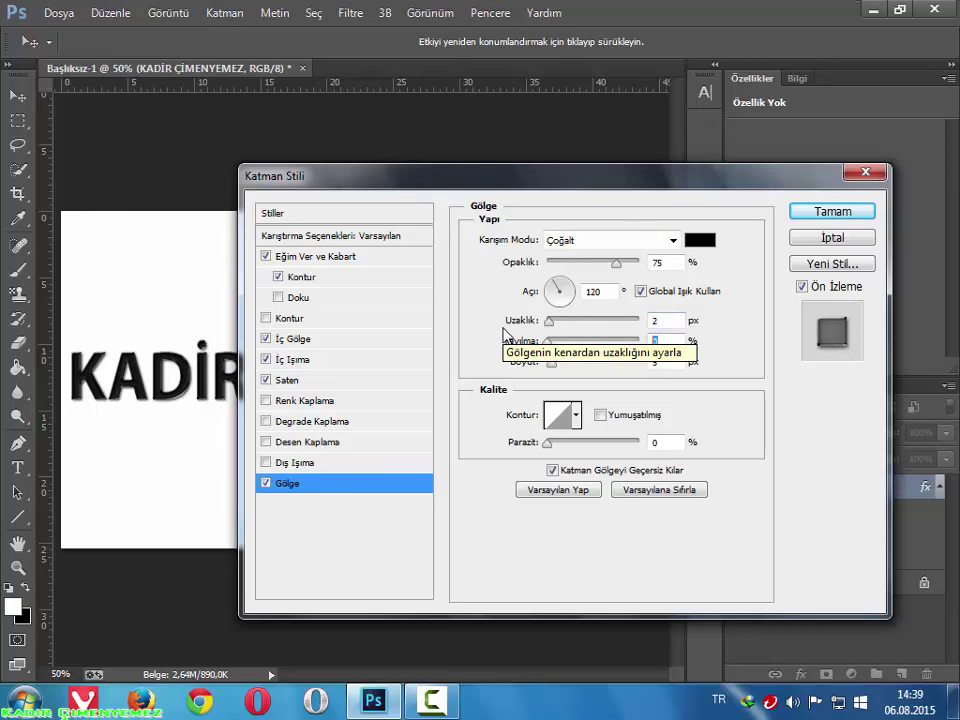
pyautogui.write('1')
pyautogui.press('Tab')
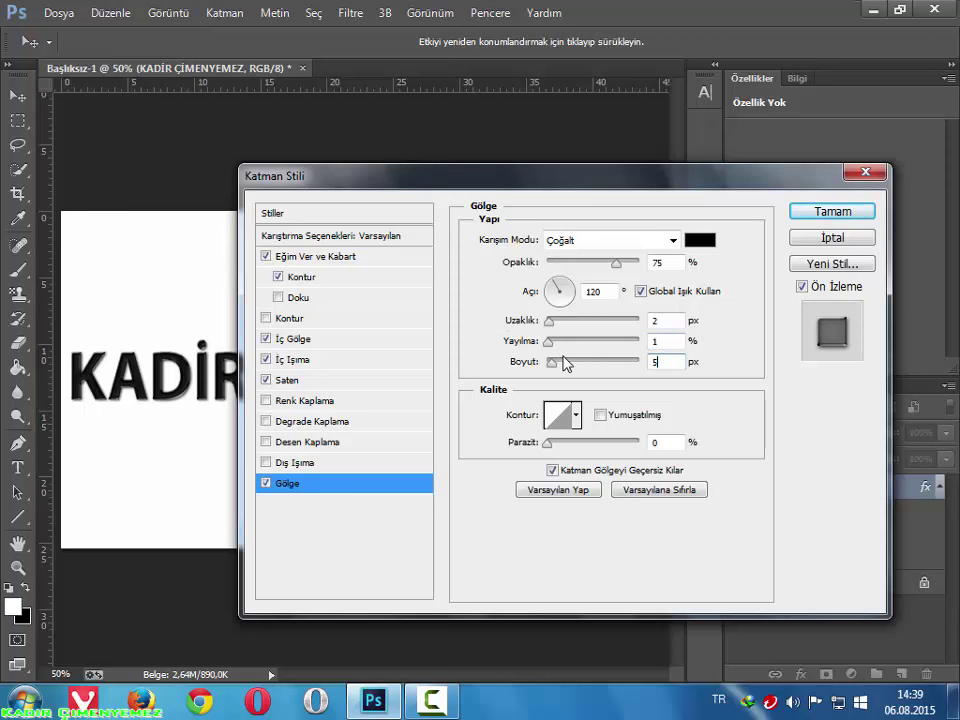
pyautogui.click(618, 418)
pyautogui.click(818, 211)
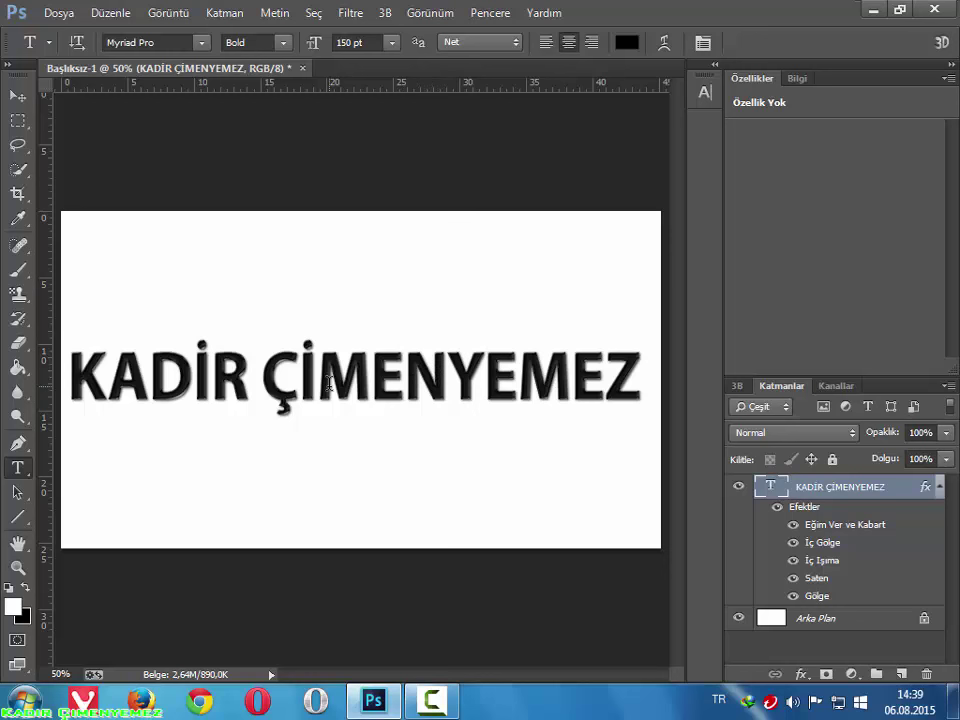
pyautogui.click(329, 382)
pyautogui.hotkey('ctrl', 'a')
pyautogui.click(627, 42)
pyautogui.write('ffffff')
pyautogui.click(761, 167)
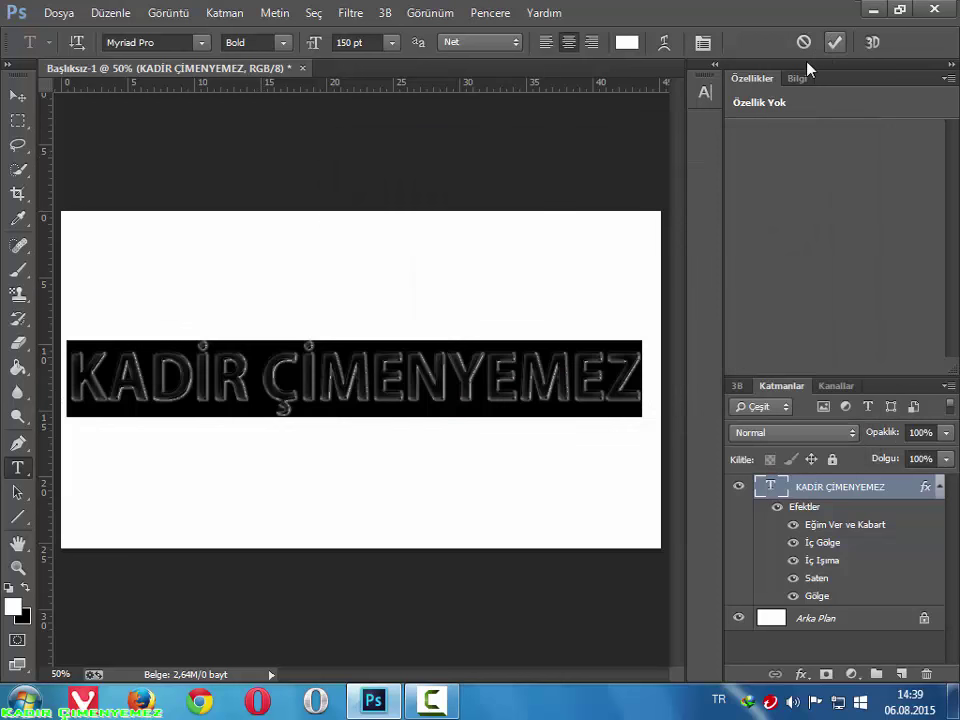
pyautogui.click(835, 42)
# Zoom in and out on the canvas to inspect the white embossed lettering
pyautogui.scroll(1, 267, 379)
pyautogui.scroll(1, 314, 300)
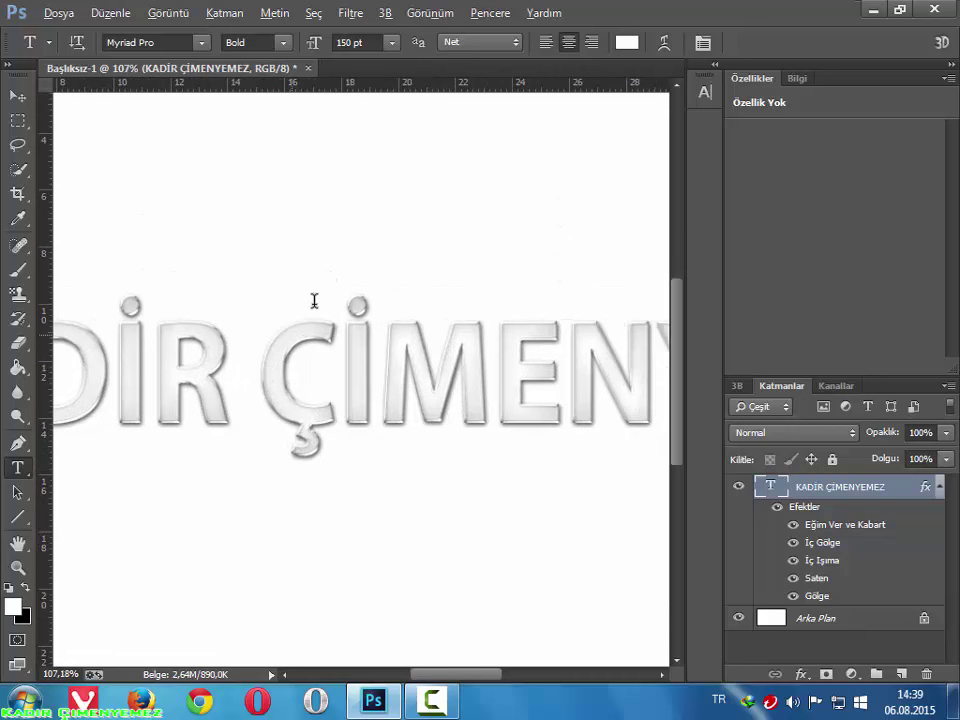
pyautogui.scroll(1, 430, 370)
pyautogui.scroll(1, 425, 368)
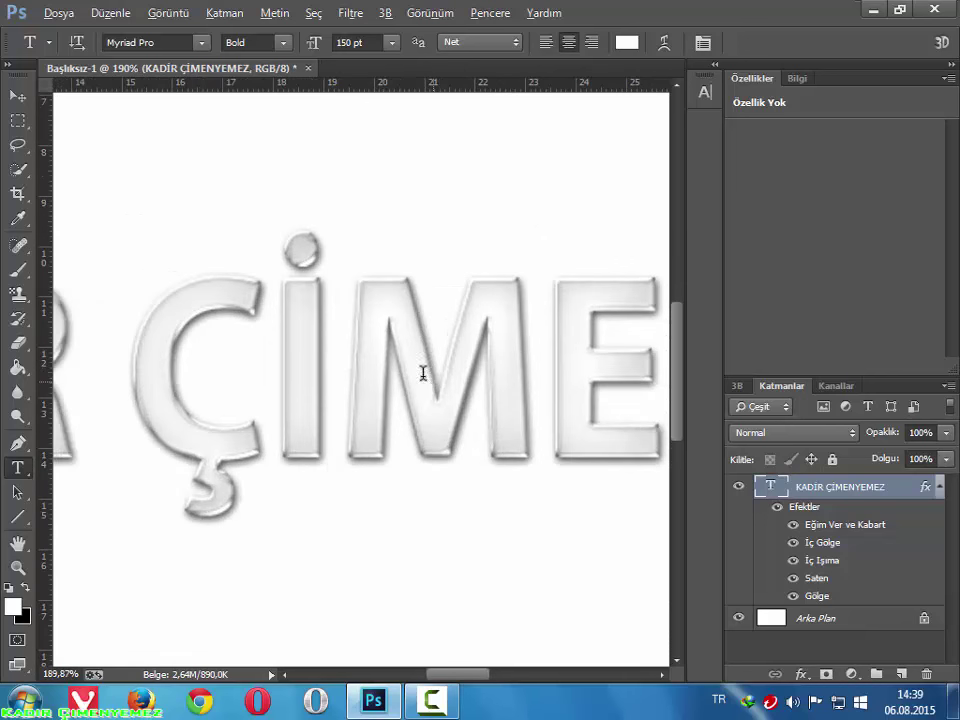
pyautogui.scroll(-1, 500, 345)
pyautogui.scroll(-2, 491, 338)
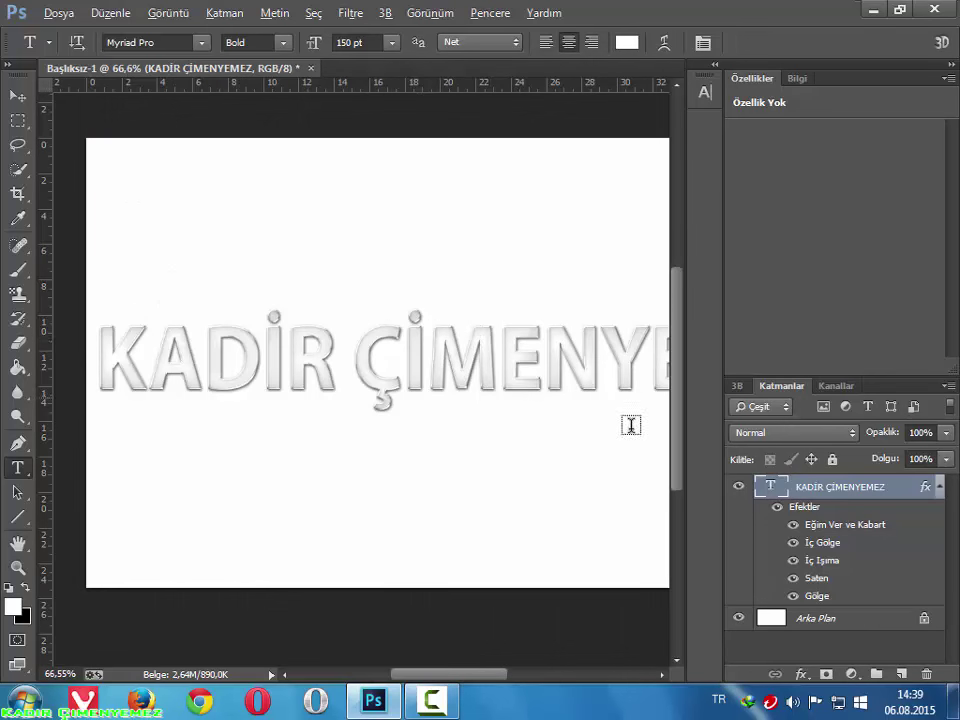
pyautogui.scroll(-1, 632, 422)
pyautogui.scroll(-1, 574, 392)
pyautogui.scroll(1, 517, 383)
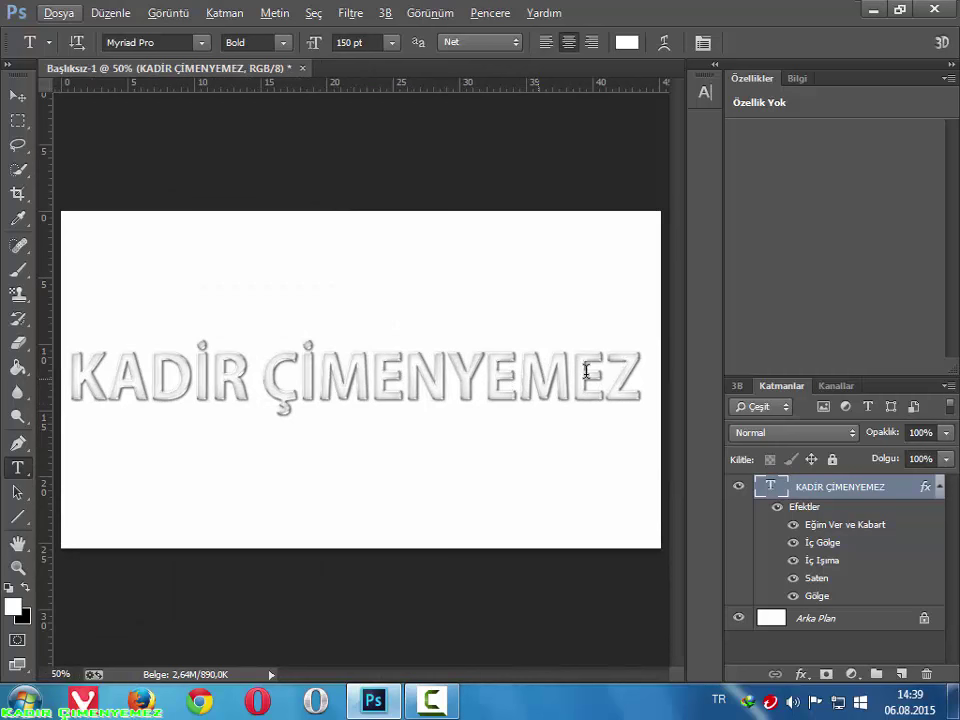